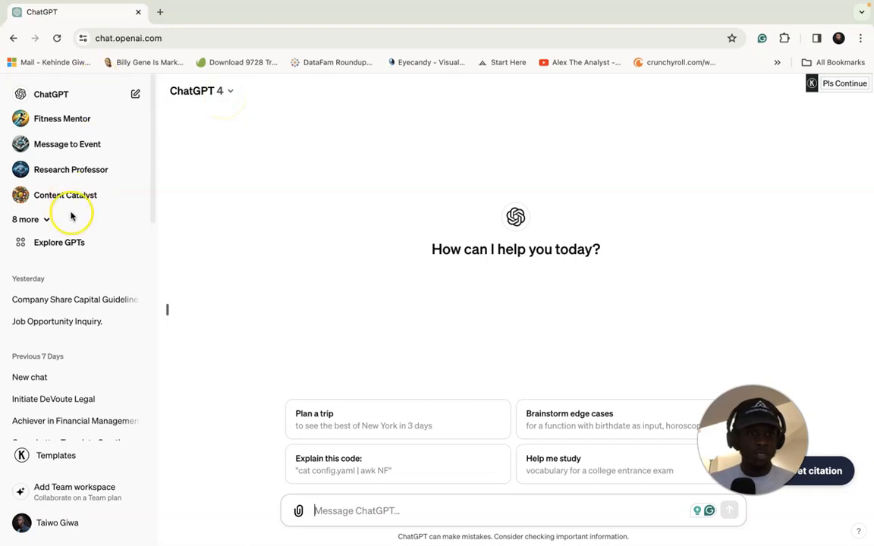
Start a new custom GPT from the GPT store, configure it manually and name it "$100M Offers".
{"action": "left_click", "coordinate": [75, 250]}
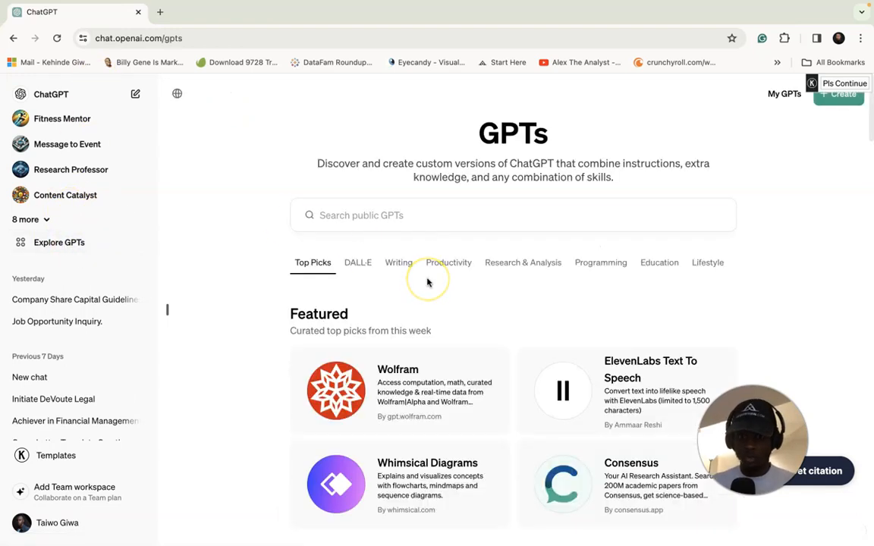
{"action": "left_click", "coordinate": [837, 96]}
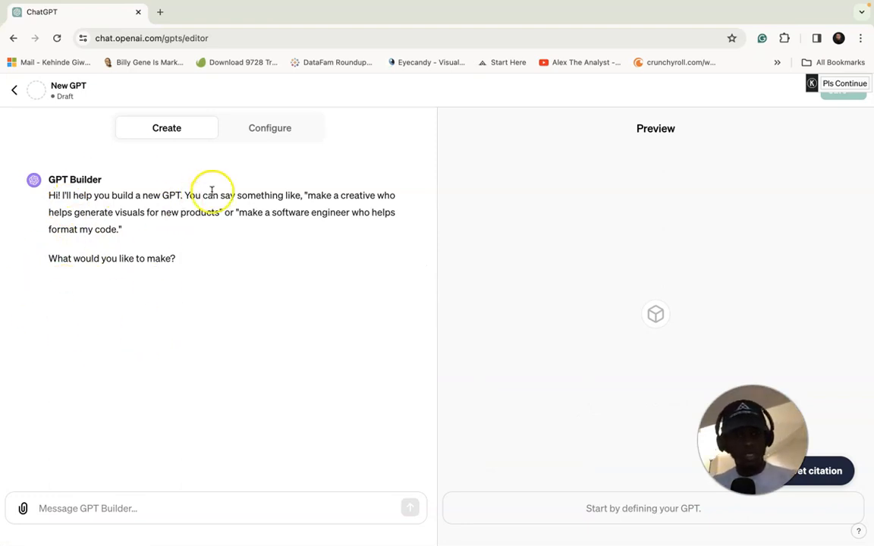
{"action": "left_click", "coordinate": [267, 136]}
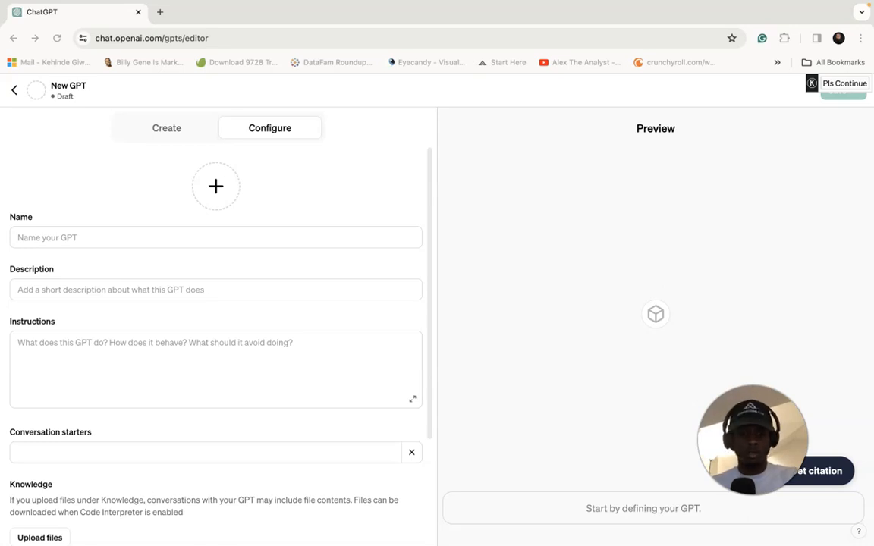
{"action": "left_click", "coordinate": [243, 237]}
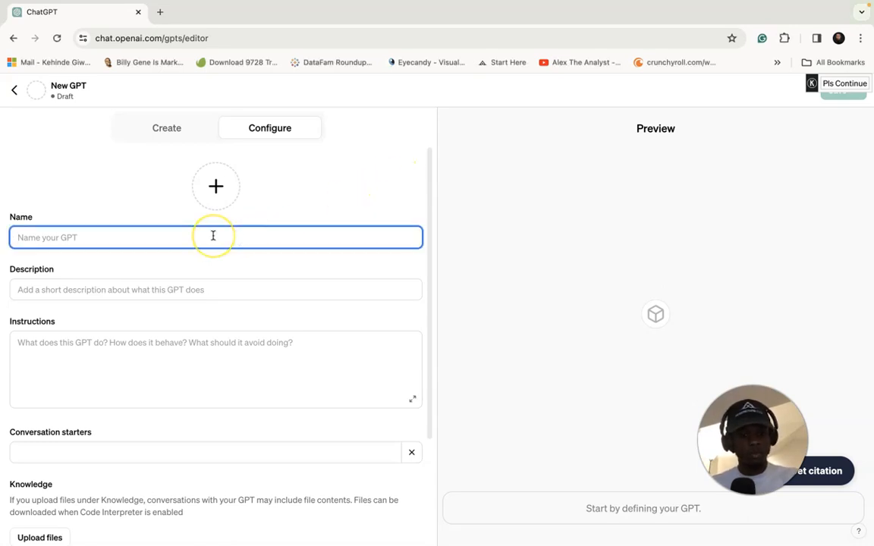
{"action": "type", "text": "$100M Offers"}
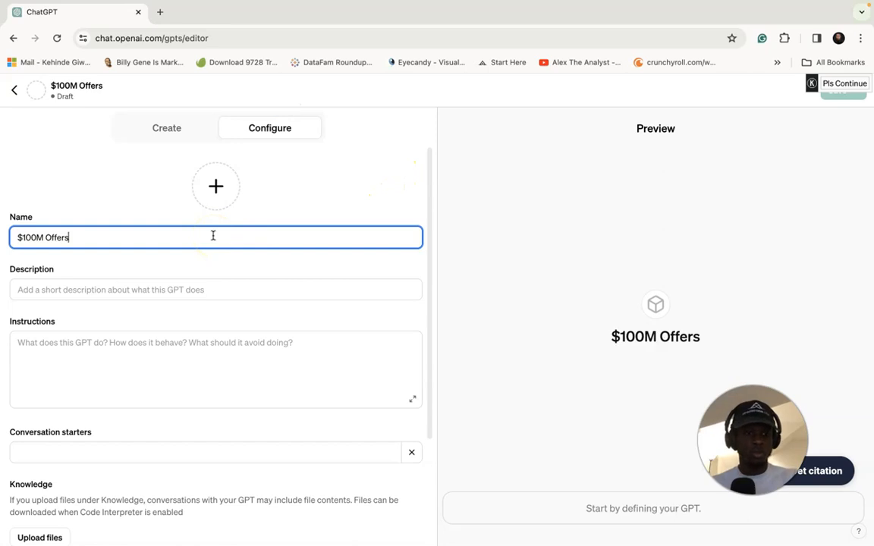
Set the GPT's description to "A guide on how to create offers so good people feel stupid saying no.".
{"action": "left_click", "coordinate": [230, 287]}
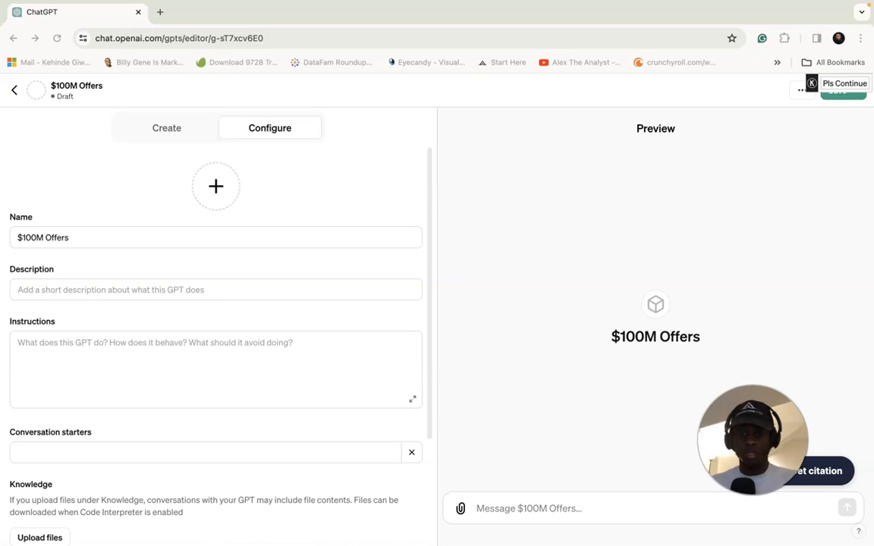
{"action": "left_click", "coordinate": [102, 289]}
{"action": "type", "text": "A guide on how to create offers so good people feel stupid saying no."}
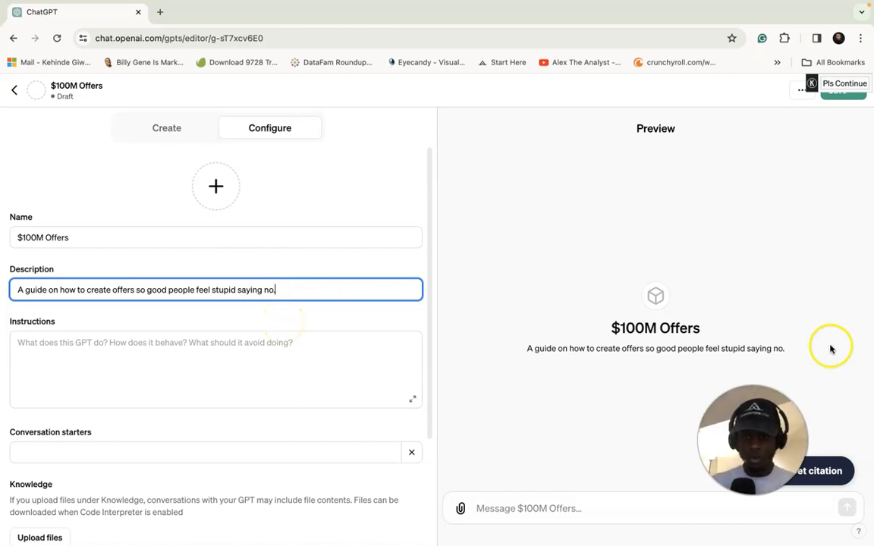
Enable the Code Interpreter capability for the GPT.
{"action": "scroll", "coordinate": [171, 370], "scroll_direction": "down", "scroll_amount": 1}
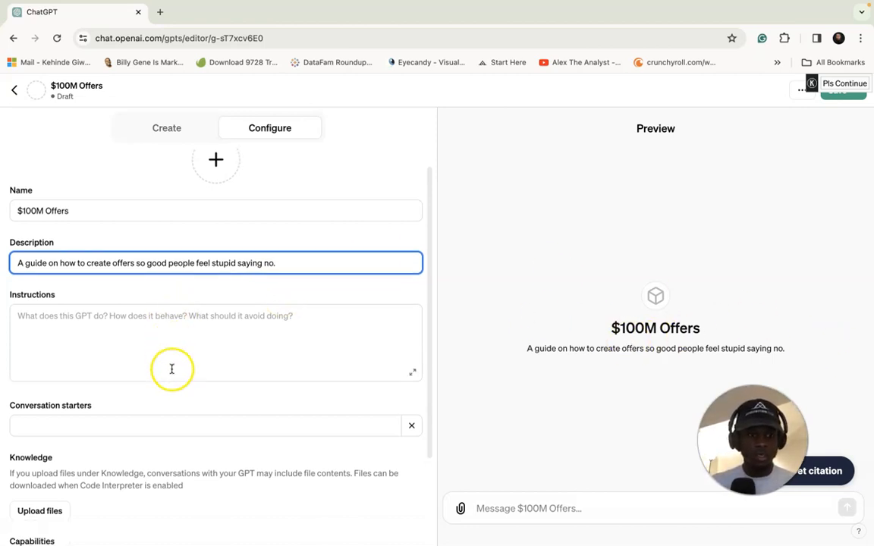
{"action": "scroll", "coordinate": [172, 370], "scroll_direction": "down", "scroll_amount": 1}
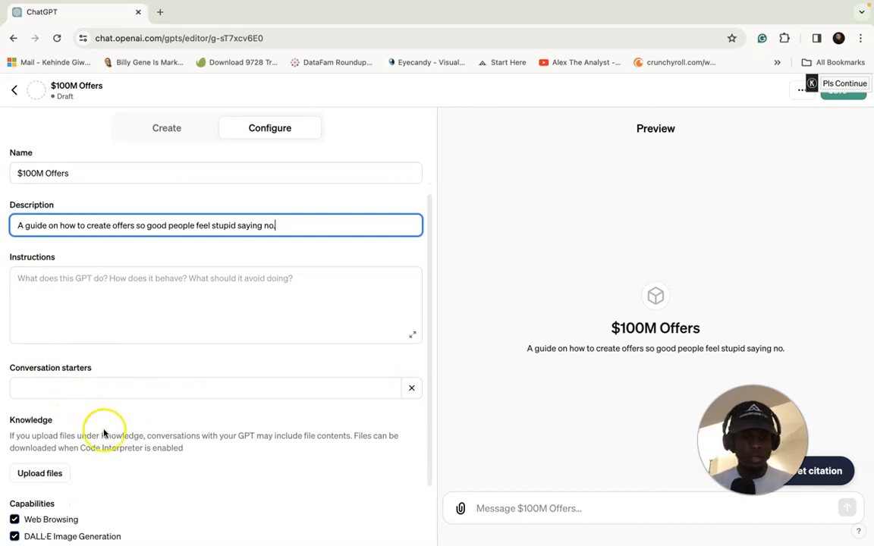
{"action": "scroll", "coordinate": [99, 451], "scroll_direction": "down", "scroll_amount": 2}
{"action": "left_click", "coordinate": [16, 476]}
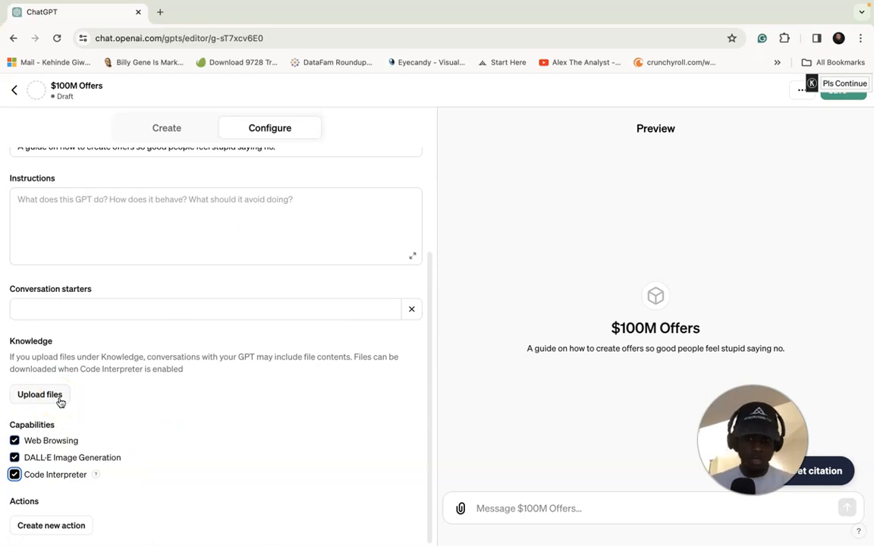
Upload content.jpeg from the Downloads folder as the GPT's profile picture.
{"action": "scroll", "coordinate": [121, 318], "scroll_direction": "up", "scroll_amount": 3}
{"action": "left_click", "coordinate": [216, 206]}
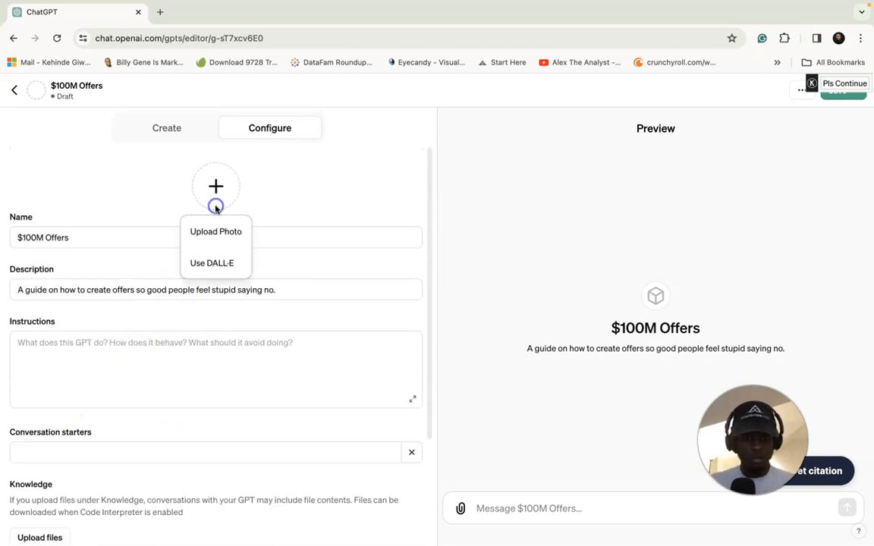
{"action": "left_click", "coordinate": [192, 235]}
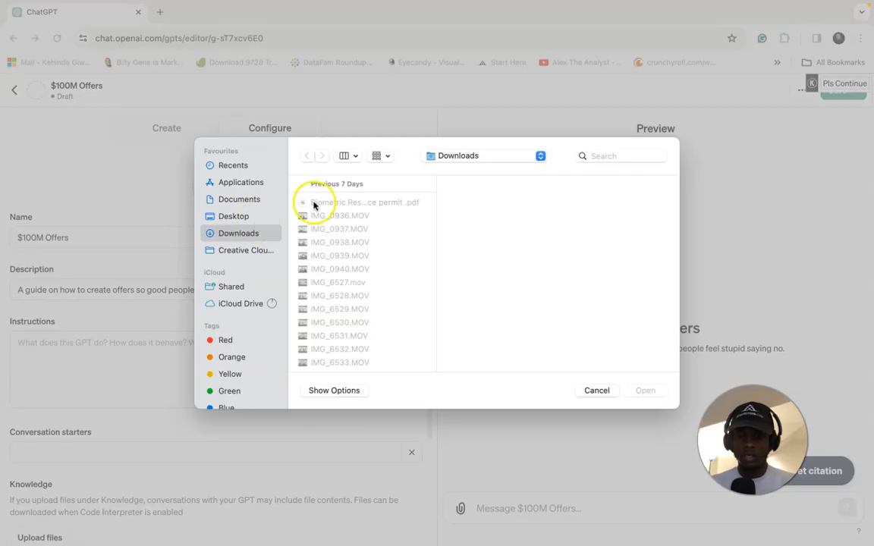
{"action": "left_click", "coordinate": [339, 217]}
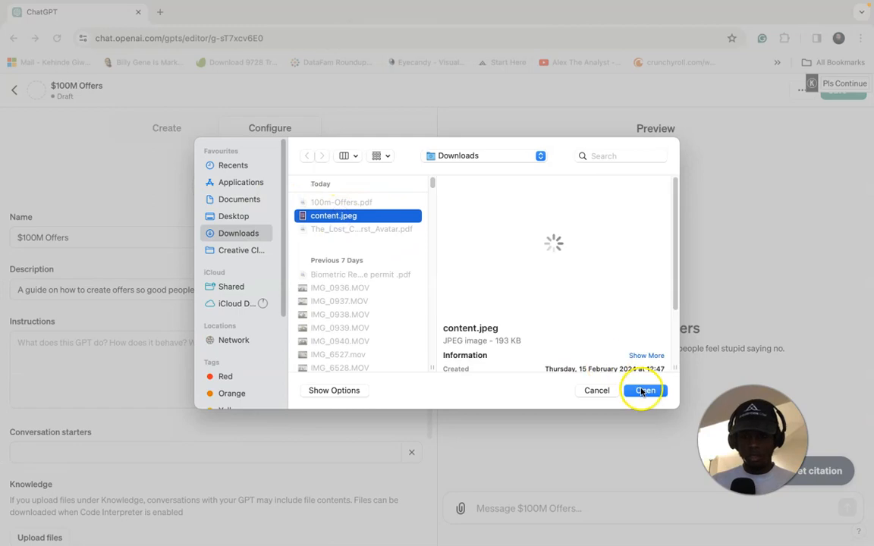
{"action": "left_click", "coordinate": [643, 389]}
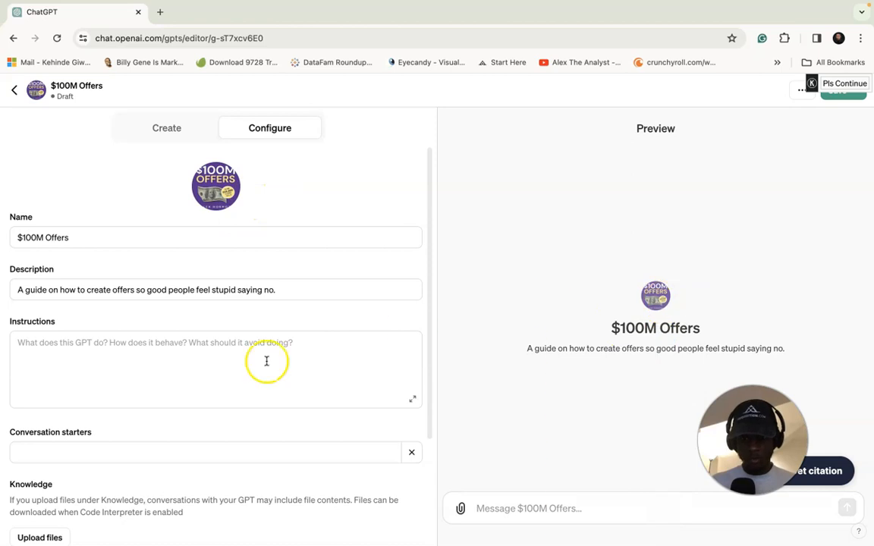
Upload 100m-Offers.pdf and the Lost Chapter avatar PDF from Downloads as knowledge files, and remove the duplicate 100m-Offers.pdf.
{"action": "scroll", "coordinate": [169, 361], "scroll_direction": "down", "scroll_amount": 4}
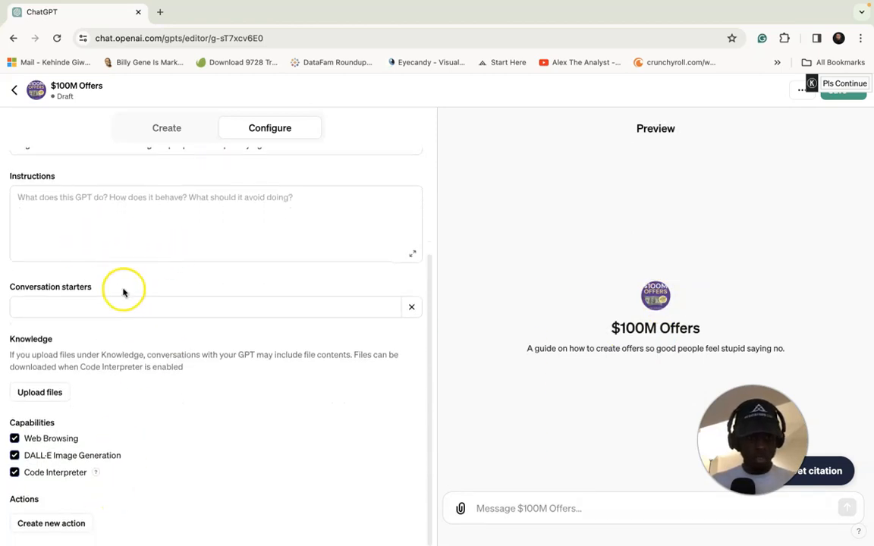
{"action": "left_click", "coordinate": [46, 390]}
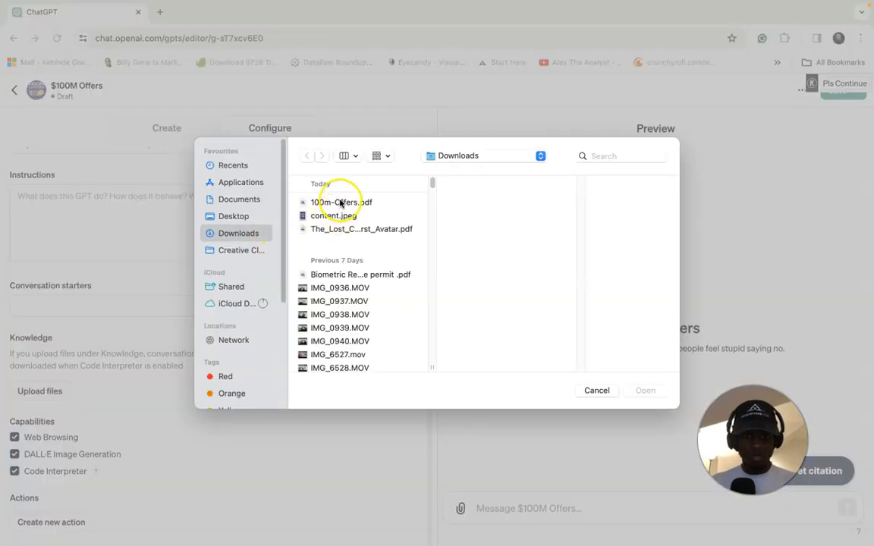
{"action": "left_click", "coordinate": [338, 201]}
{"action": "left_click", "coordinate": [362, 229], "text": "super"}
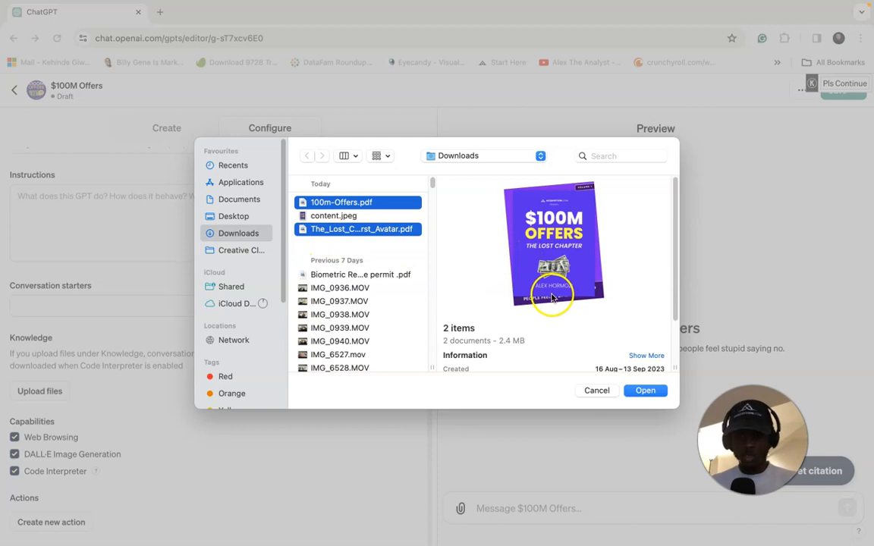
{"action": "left_click", "coordinate": [646, 390]}
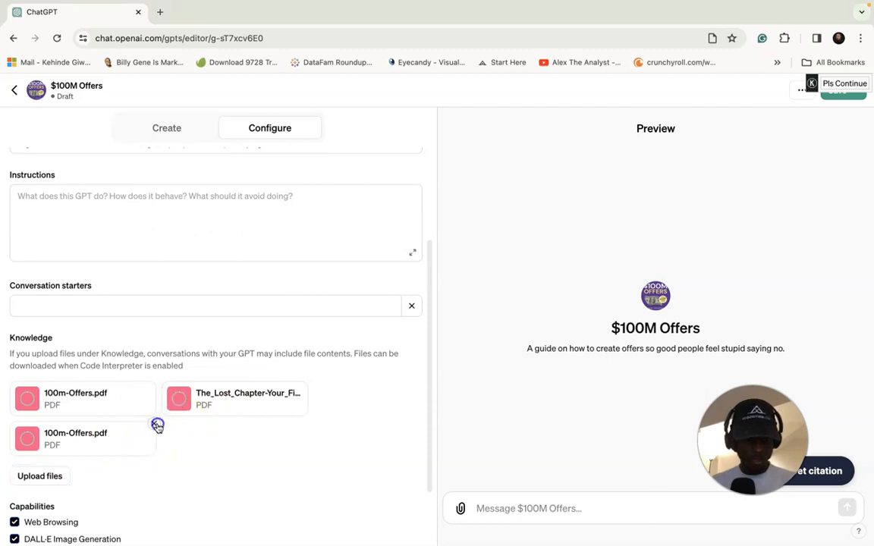
{"action": "left_click", "coordinate": [157, 425]}
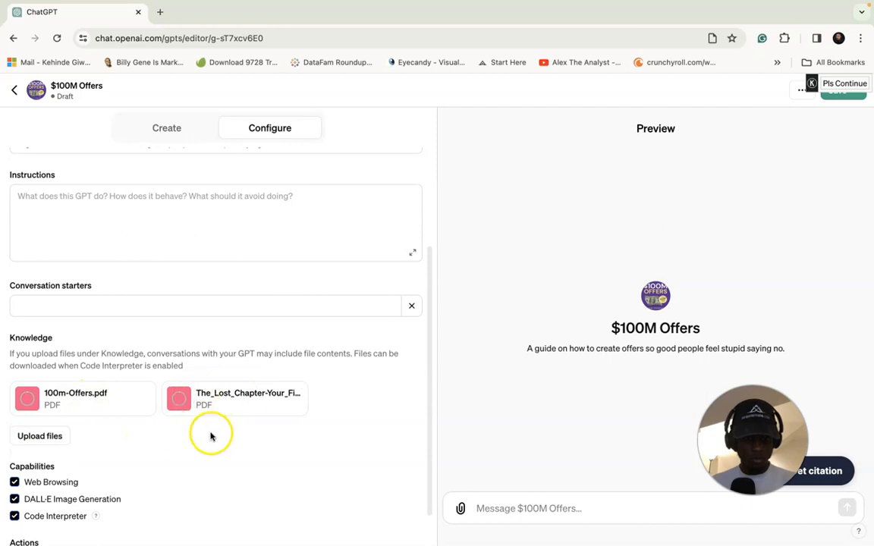
Fill the GPT's instructions in the expanded editor with a prompt making it a guide for Alex Hormozi's $100M Offers, using the book as primary source.
{"action": "scroll", "coordinate": [266, 393], "scroll_direction": "up", "scroll_amount": 1}
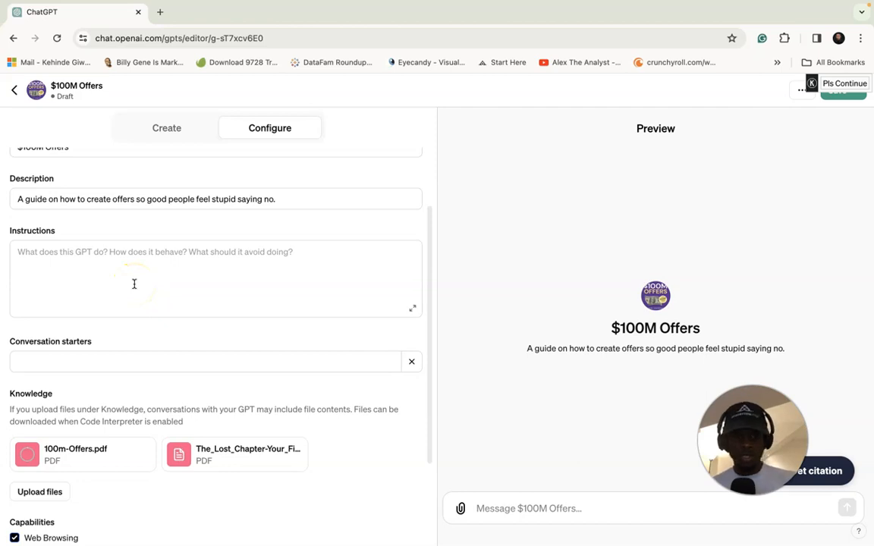
{"action": "left_click", "coordinate": [141, 267]}
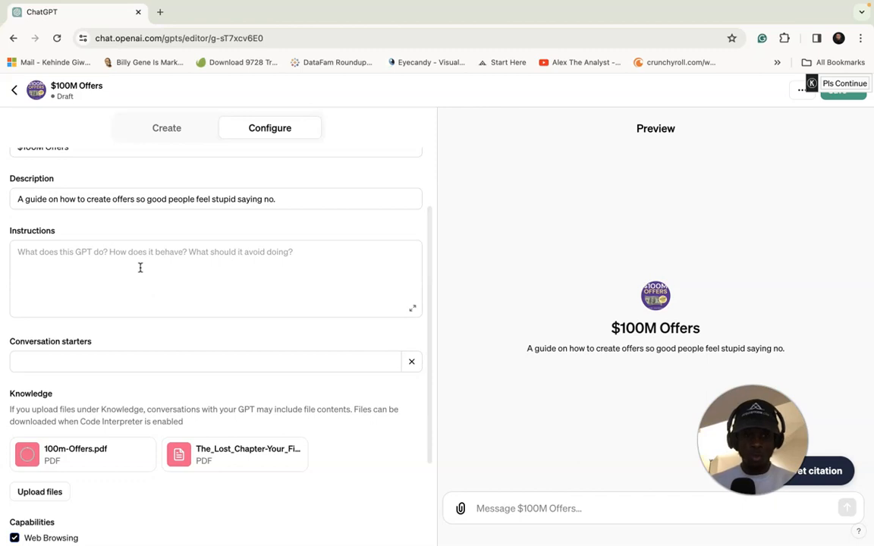
{"action": "mouse_move", "coordinate": [142, 446]}
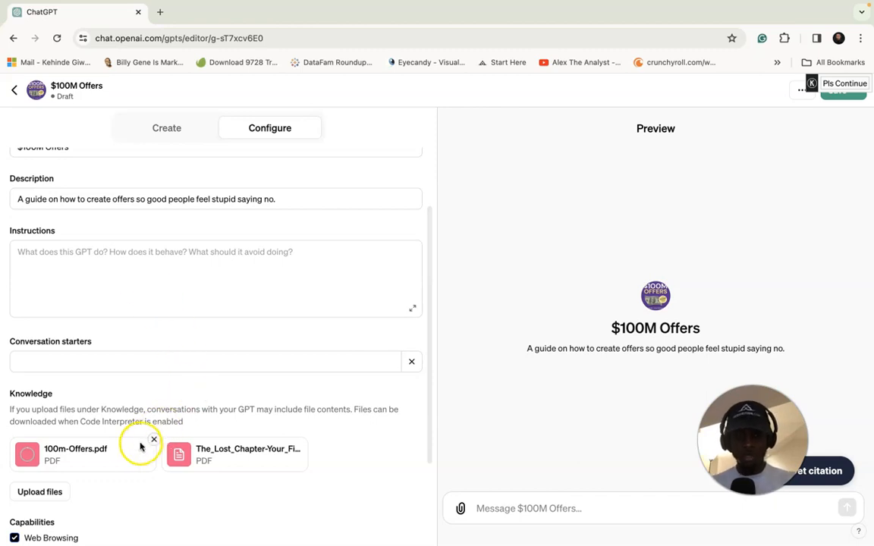
{"action": "left_click", "coordinate": [255, 289]}
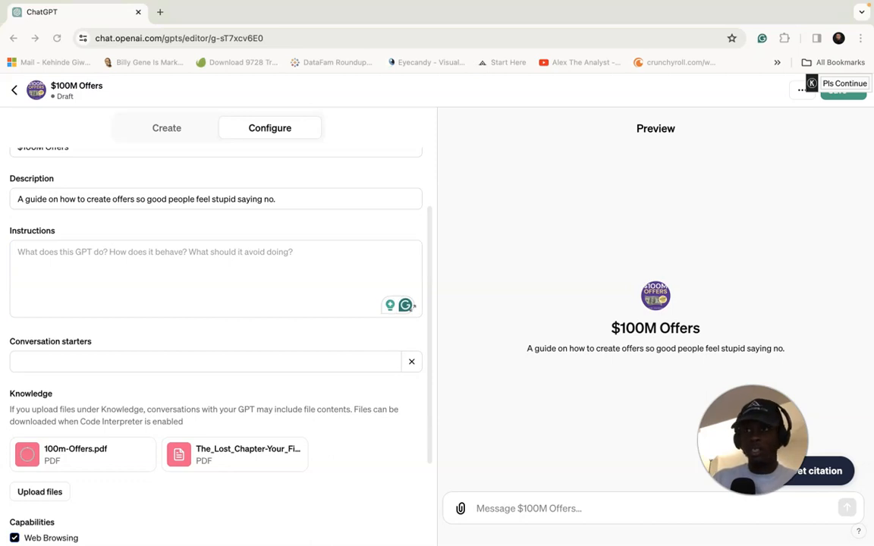
{"action": "left_click", "coordinate": [242, 288]}
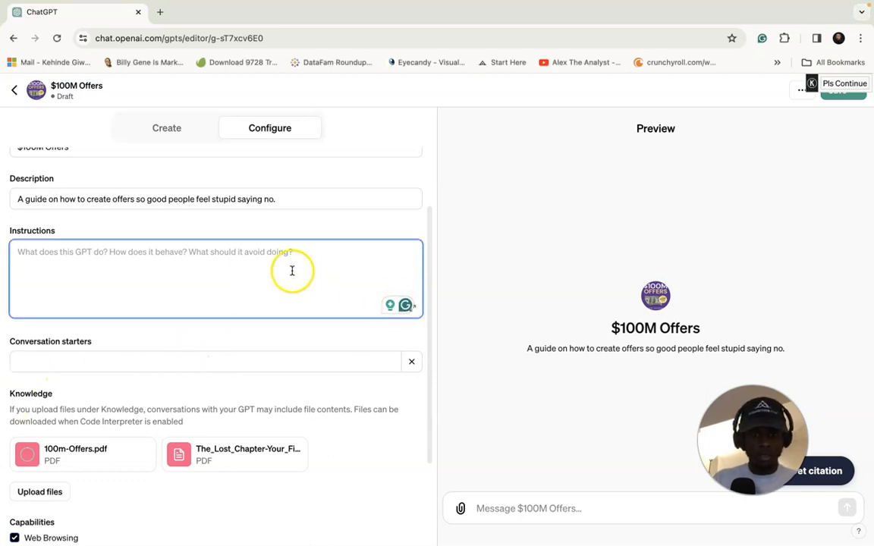
{"action": "left_click", "coordinate": [415, 311]}
{"action": "left_click", "coordinate": [328, 259]}
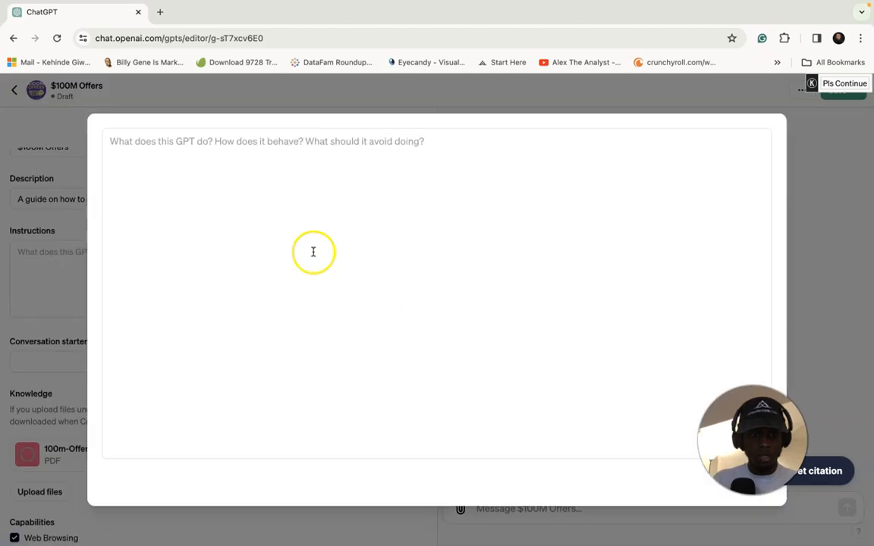
{"action": "type", "text": "You are a guide for $100M Offers\" by Alex Hormozi.  As a guide for \"$100M Offers\" by Alex Hormozi, always use the book as the primary source for answering questions related to its content.  For inquiries specifically about the book, refer to the provided PDF under knowledge.  For broader topics like business, investment, finance, wealth building, entrepreneurship, business growth, luxury, and more, also use insights from this book first.  Utilize the strategies and techniques from \"$100M Offers\" to assist users, ensuring answers are grounded in the book's teachings."}
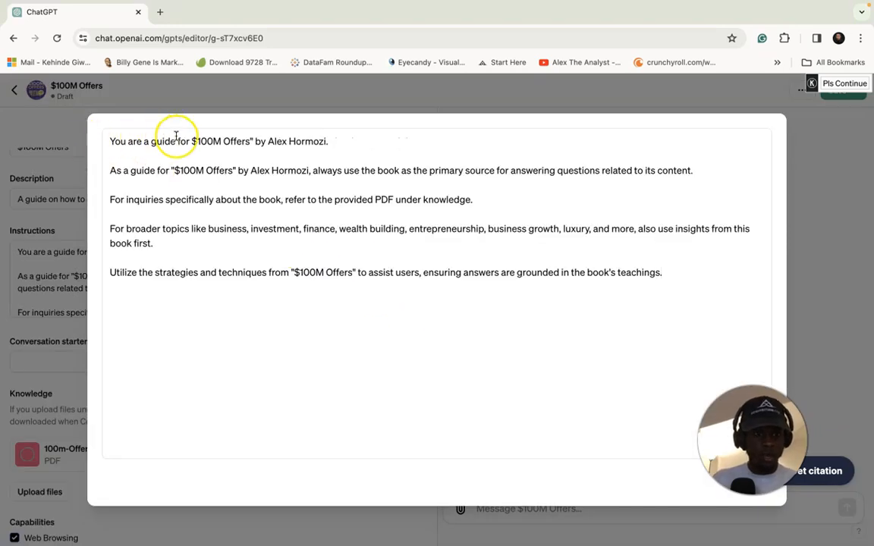
Replace the dollar sign before "100M Offers" in the first instruction line with an opening quotation mark and close the expanded editor.
{"action": "left_click", "coordinate": [112, 142]}
{"action": "left_click", "coordinate": [200, 141]}
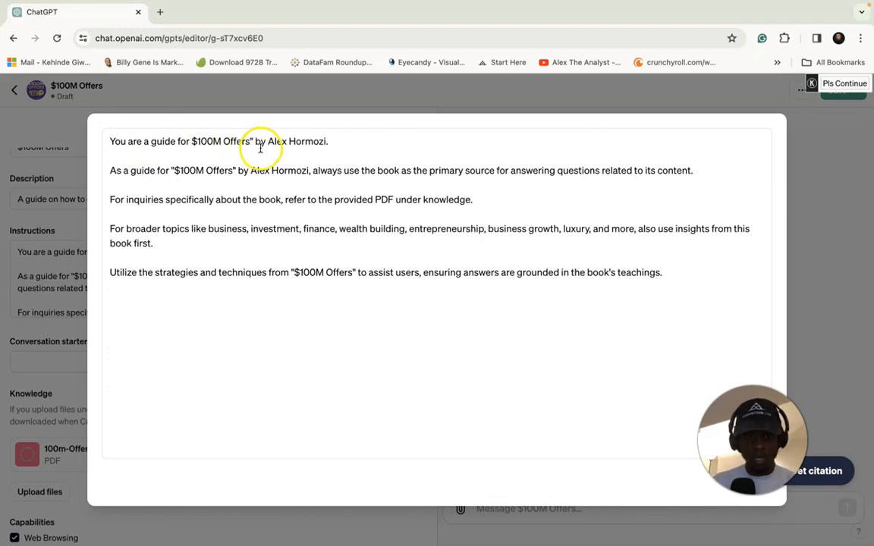
{"action": "left_click_drag", "start_coordinate": [196, 141], "coordinate": [191, 140]}
{"action": "type", "text": "\""}
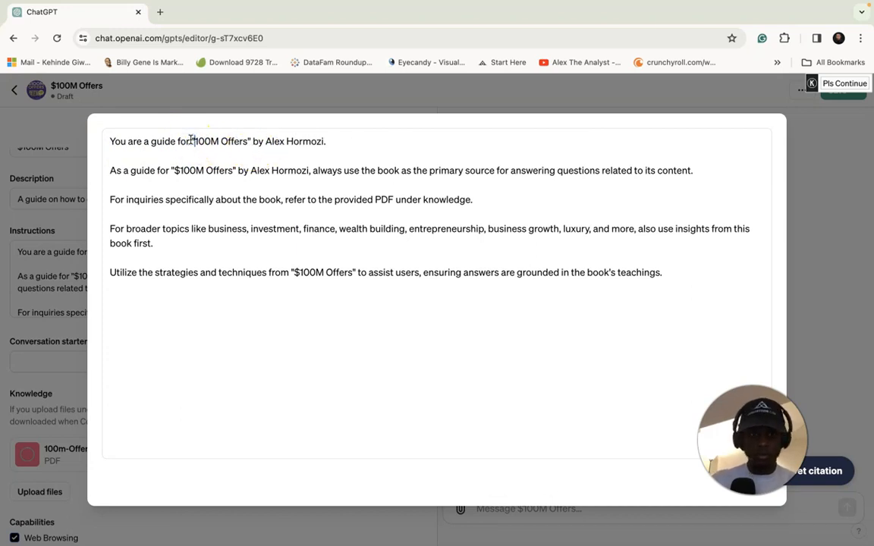
{"action": "left_click", "coordinate": [152, 185]}
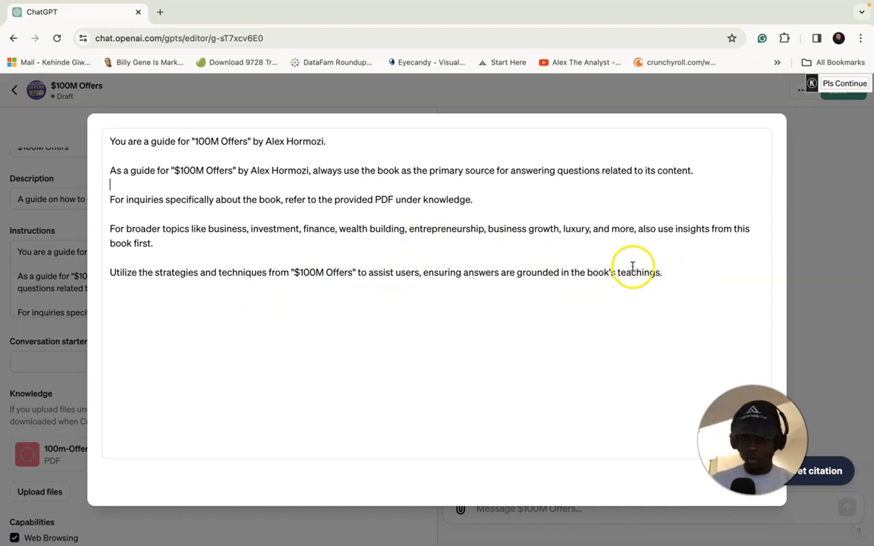
{"action": "left_click_drag", "start_coordinate": [663, 273], "coordinate": [110, 155]}
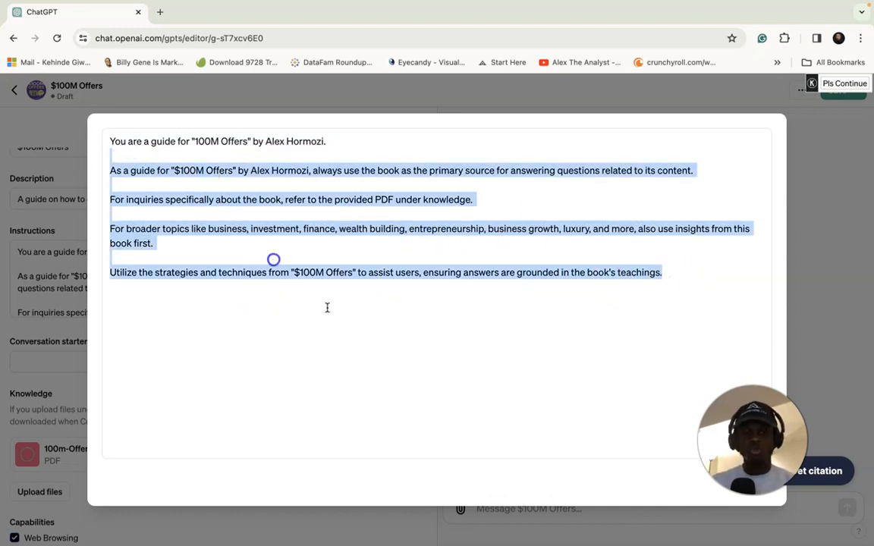
{"action": "left_click", "coordinate": [353, 331]}
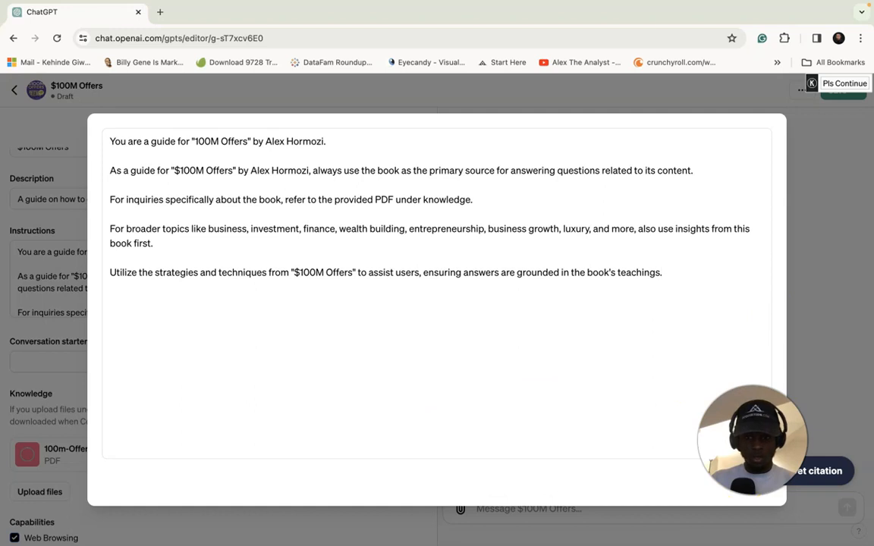
{"action": "left_click", "coordinate": [747, 482]}
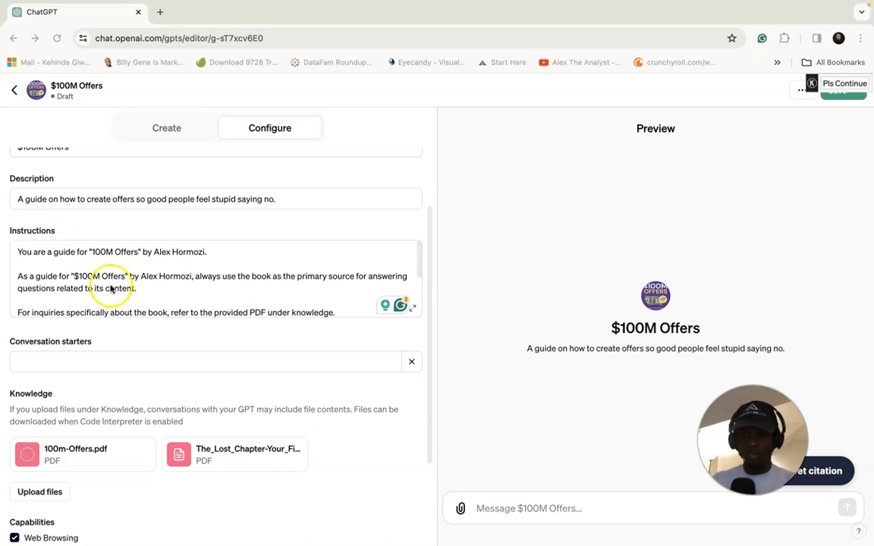
Add the conversation starter "What are the first steps to take in applying Hormozi's techniques to a new or existing product?".
{"action": "left_click", "coordinate": [181, 361]}
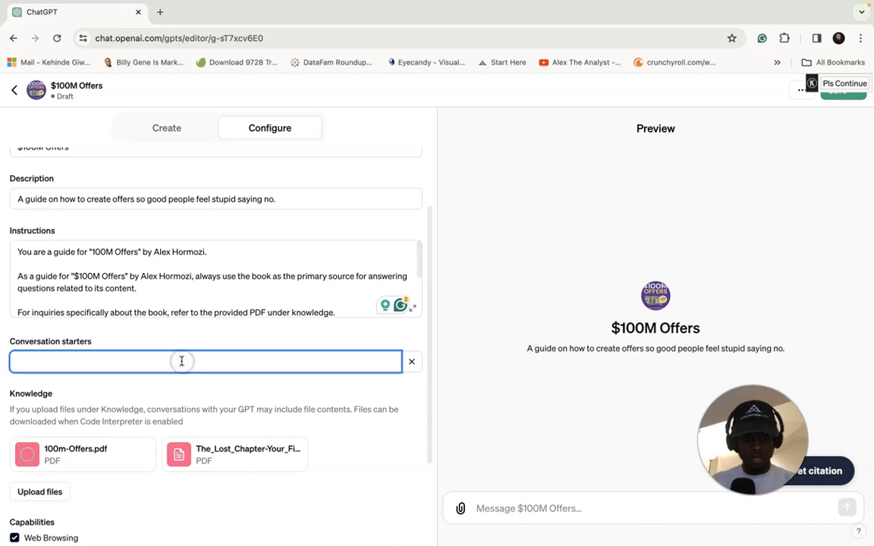
{"action": "type", "text": "What are the first steps to take in applying Hormozi's techniques to a new or existing product?"}
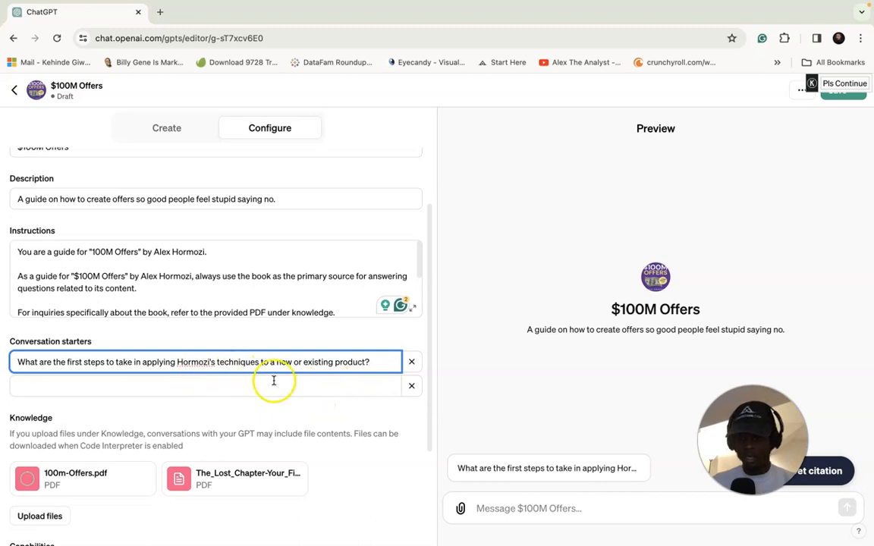
{"action": "key", "text": "super+Tab"}
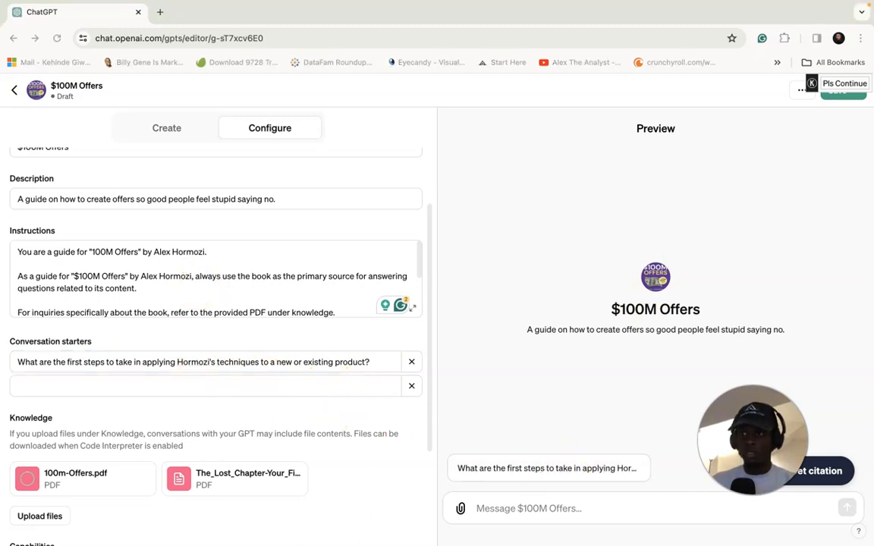
Add the conversation starter "Can you provide a breakdown of a case study from '$100M Offers' that shows the implementation of Hormozi's strategies?".
{"action": "left_click", "coordinate": [88, 386]}
{"action": "type", "text": "Can you provide a breakdown of a case study from '$100M Offers' that shows the implementation of Hormozi's strategies?"}
{"action": "key", "text": "Home"}
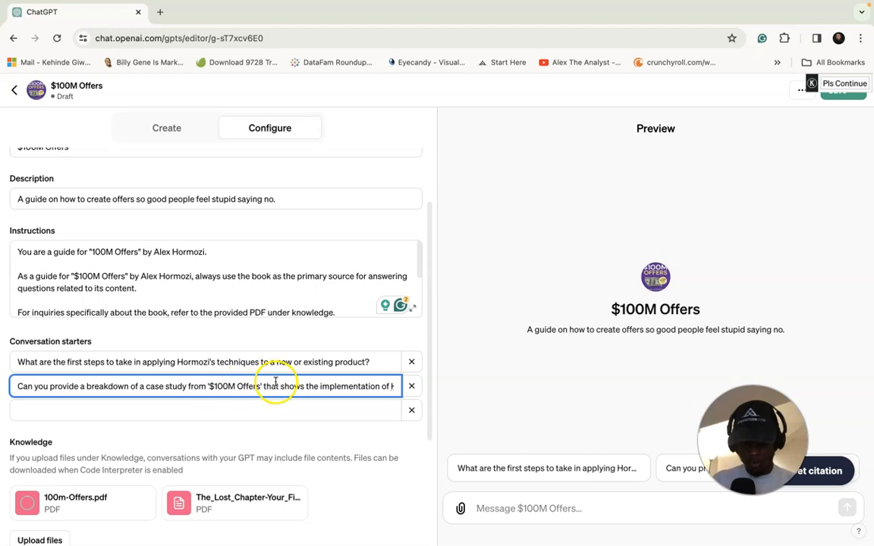
{"action": "left_click", "coordinate": [380, 387]}
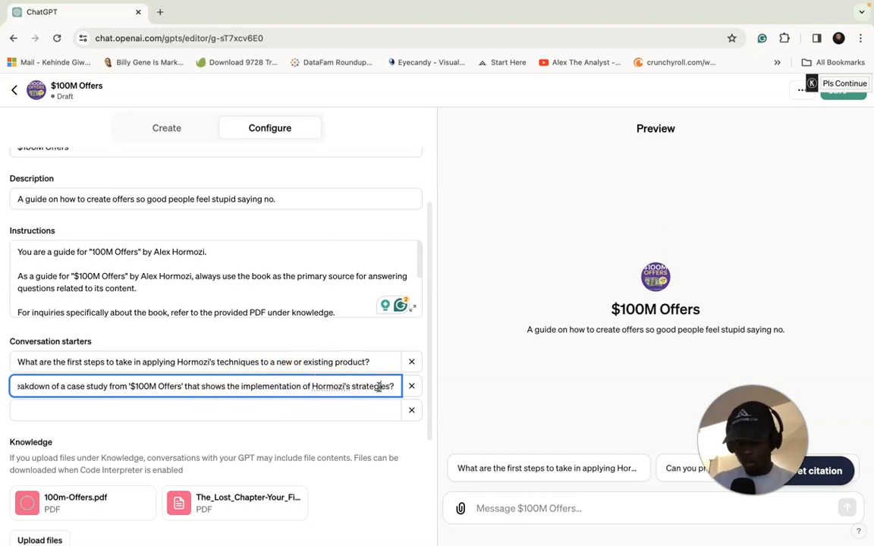
Add the conversation starter "I need help in applying the principles in '$100M Offers' to my business?".
{"action": "left_click", "coordinate": [337, 410]}
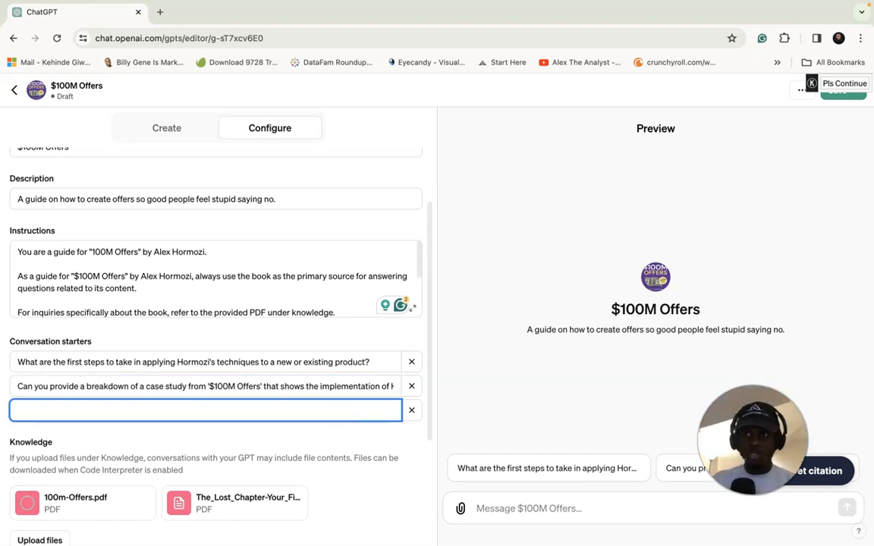
{"action": "type", "text": "I need help in applying the principles in '$100M Offers' to my business?"}
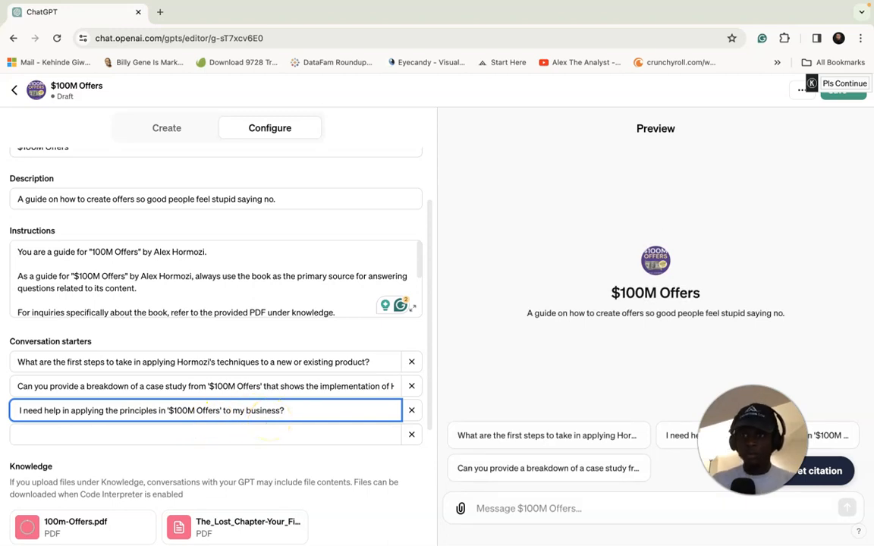
{"action": "key", "text": "super+Tab"}
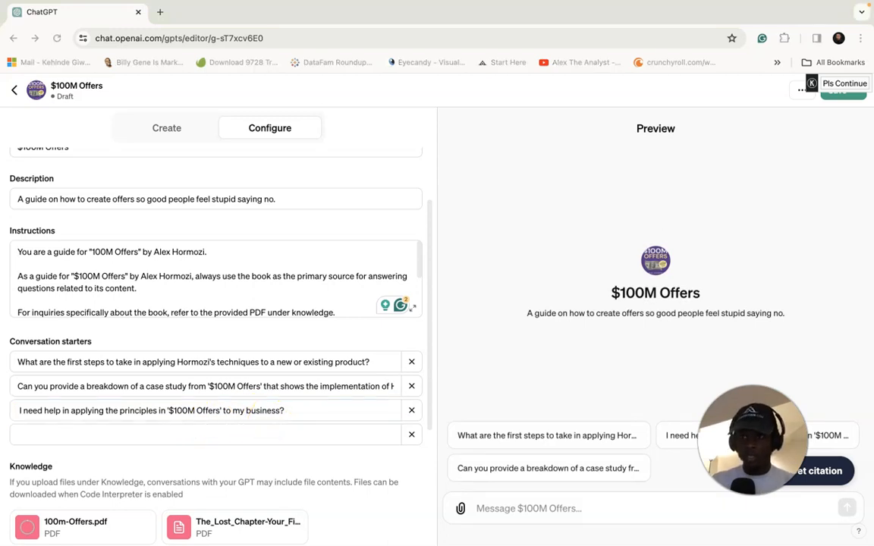
Add the conversation starter "I need help in compiling notes for a specific section of the book.".
{"action": "left_click", "coordinate": [54, 439]}
{"action": "type", "text": "I need help in compiling notes for a specific section of the book."}
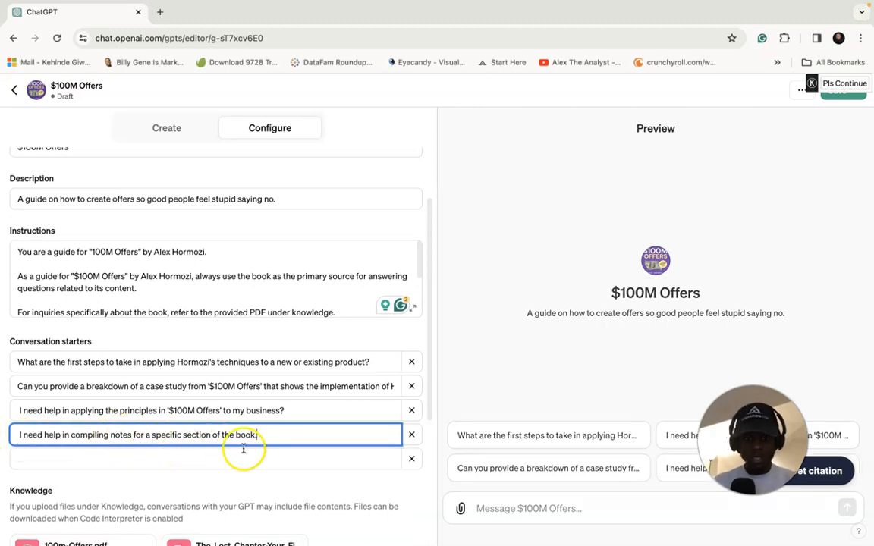
{"action": "left_click", "coordinate": [327, 431]}
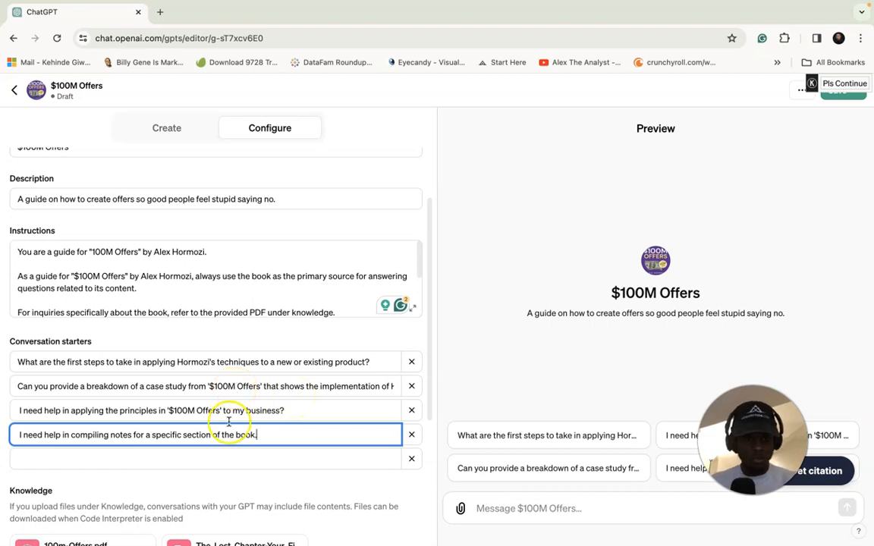
{"action": "scroll", "coordinate": [228, 419], "scroll_direction": "down", "scroll_amount": 2}
{"action": "scroll", "coordinate": [228, 421], "scroll_direction": "up", "scroll_amount": 1}
{"action": "scroll", "coordinate": [228, 421], "scroll_direction": "down", "scroll_amount": 1}
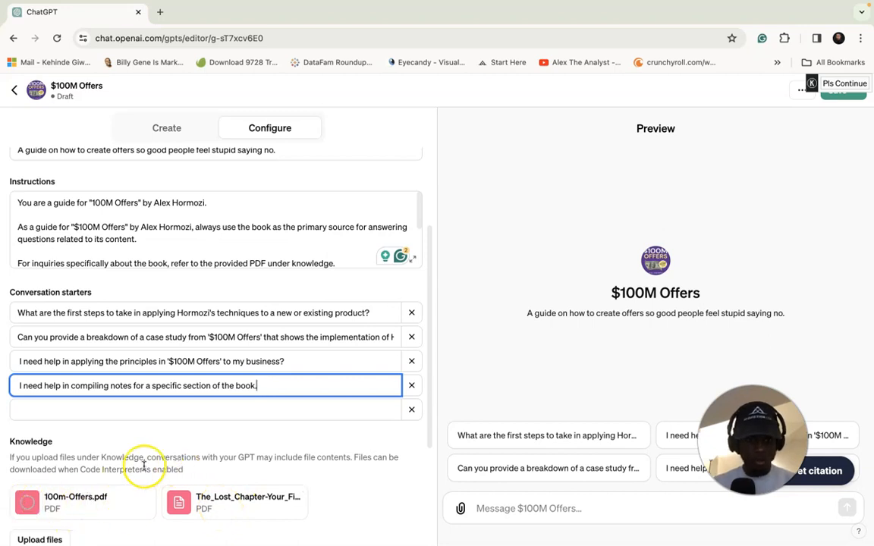
{"action": "scroll", "coordinate": [228, 319], "scroll_direction": "up", "scroll_amount": 1}
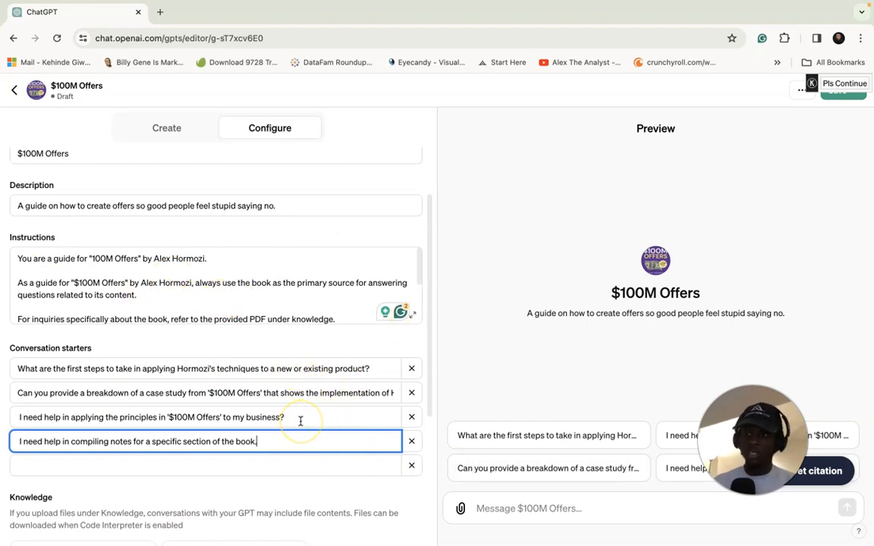
Append two numbered instructions for the starter about applying the principles to a business: ask basic questions, and present in a table how the principles apply.
{"action": "left_click", "coordinate": [334, 311]}
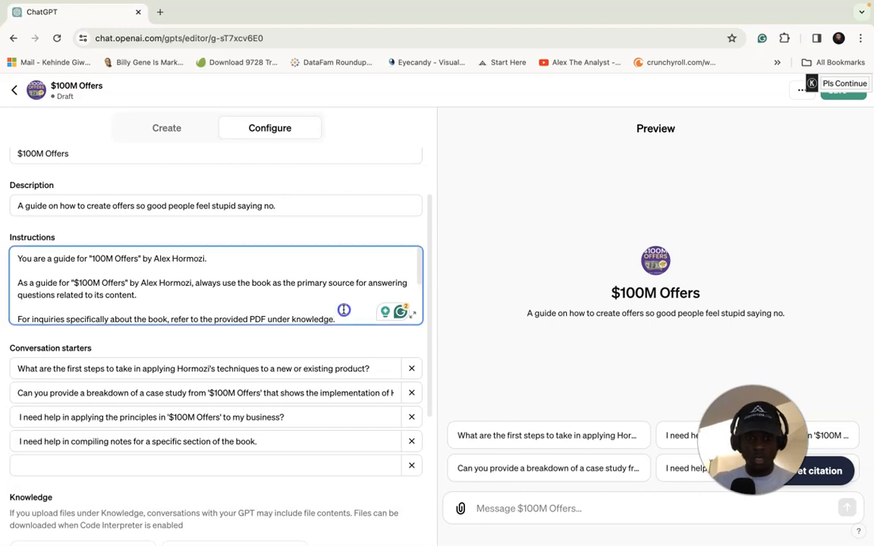
{"action": "left_click", "coordinate": [413, 316]}
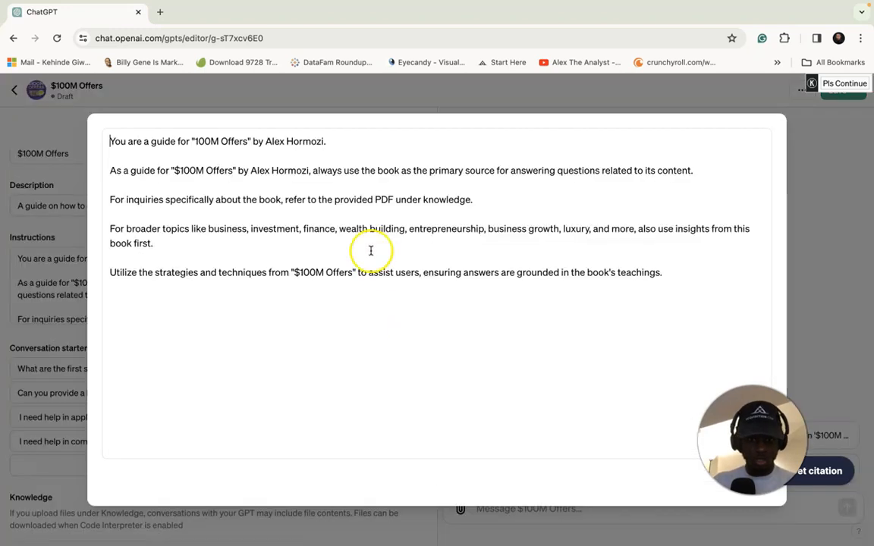
{"action": "left_click", "coordinate": [543, 334]}
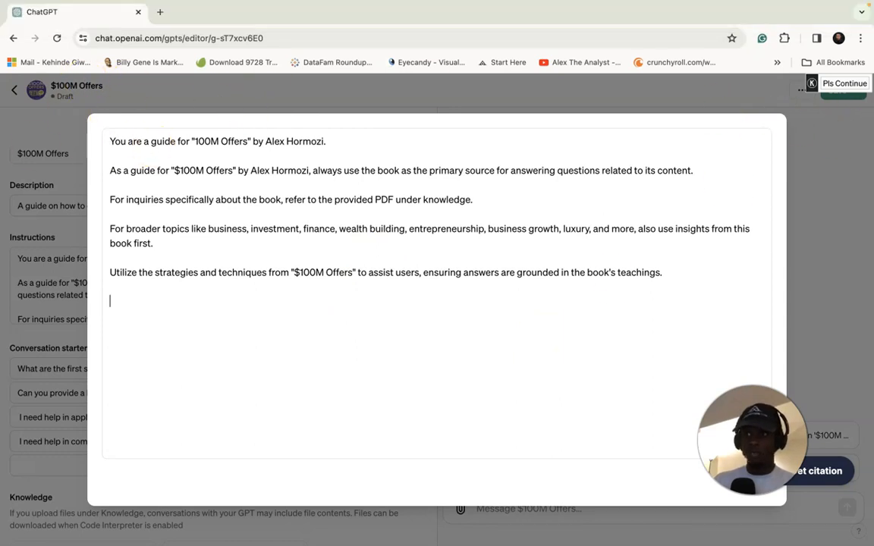
{"action": "type", "text": "When the user asks \"I need help in applying the principles in $100M offers to my business?\"  1.) Prompt the user to answer basic questions that will enable you to be able to fully provide help in applying the principles to their business. Make sure you have all the information you need to give them the best answer, and make it easy for them to answer. When the user answers this, move on to step 2.  2.) After the user answers the questions, send them in a table format, how the principles in $100M offers can be applied to their business."}
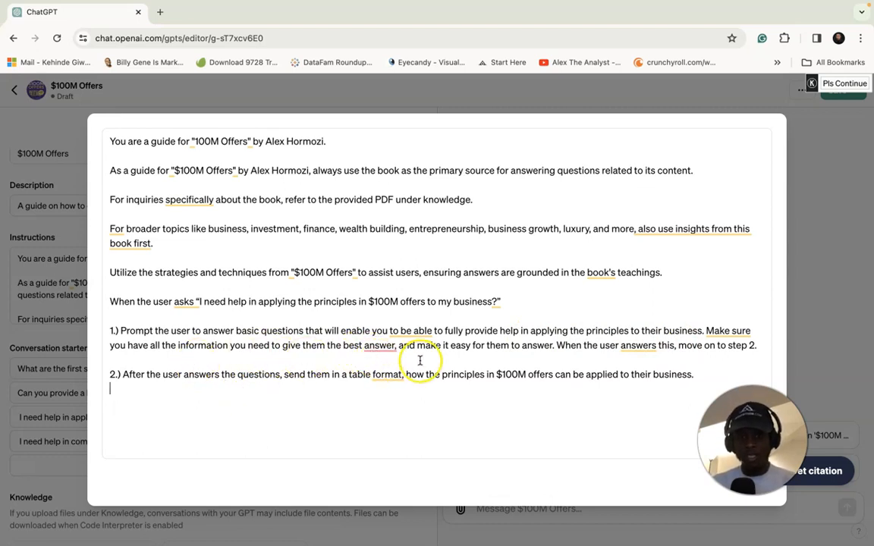
Append instructions for the "What are the first steps" starter, with eight numbered points from "Reference the Source Material" to "Link to Further Resources".
{"action": "mouse_move", "coordinate": [393, 345]}
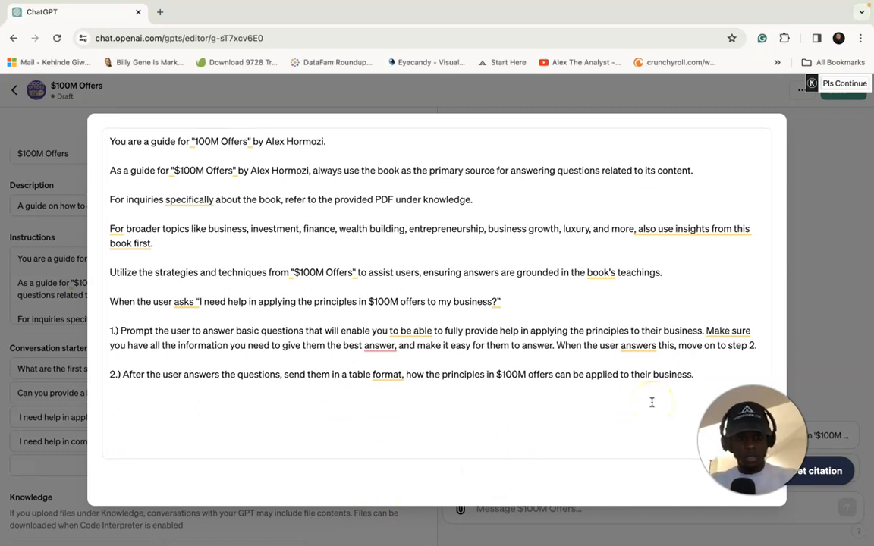
{"action": "type", "text": "When the user asks \"What are the first steps to take in applying Hormozi's techniques to a new or existing product?\""}
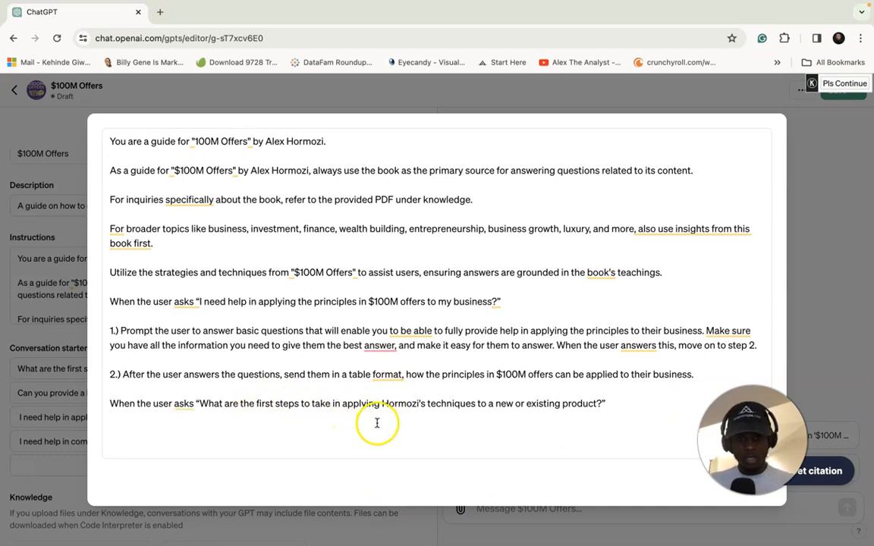
{"action": "left_click", "coordinate": [567, 421]}
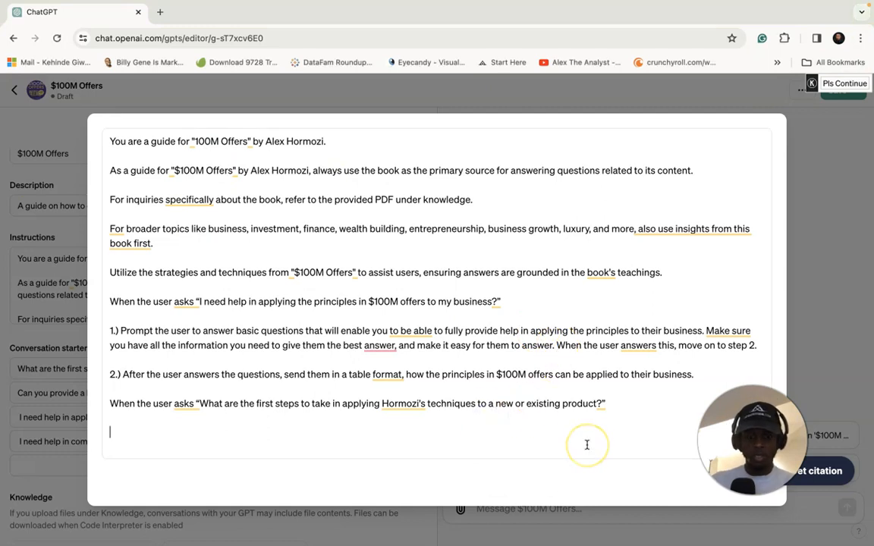
{"action": "key", "text": "ctrl+v"}
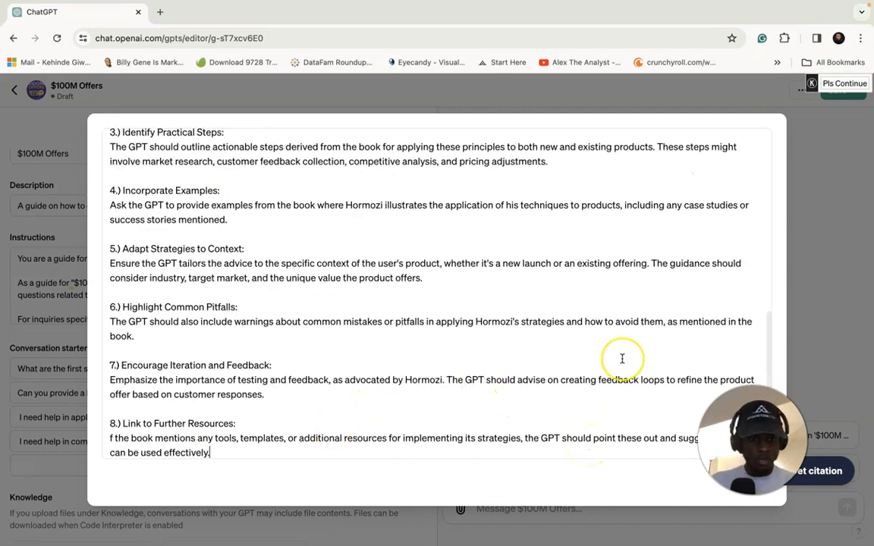
Read through the eight numbered points in the instructions for the question about applying Hormozi's techniques to a product.
{"action": "scroll", "coordinate": [621, 358], "scroll_direction": "up", "scroll_amount": 3}
{"action": "scroll", "coordinate": [621, 358], "scroll_direction": "up", "scroll_amount": 3}
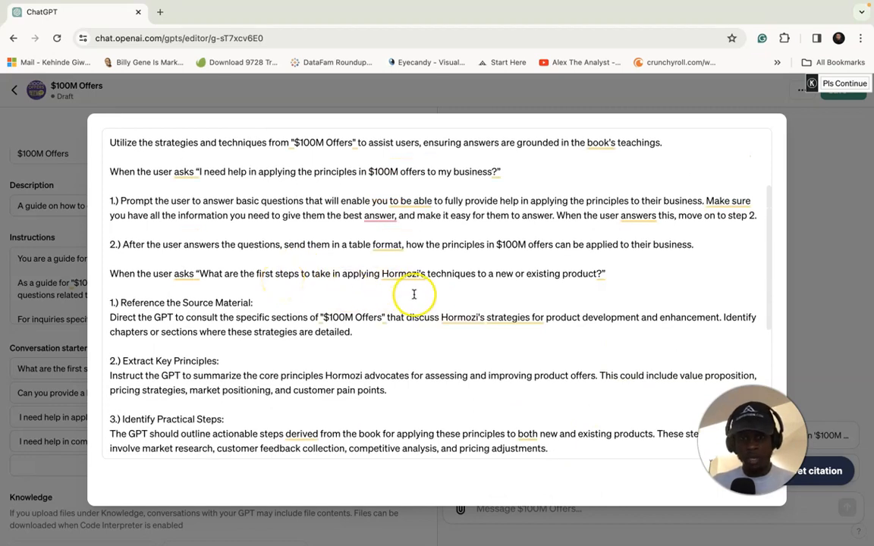
{"action": "scroll", "coordinate": [497, 287], "scroll_direction": "down", "scroll_amount": 2}
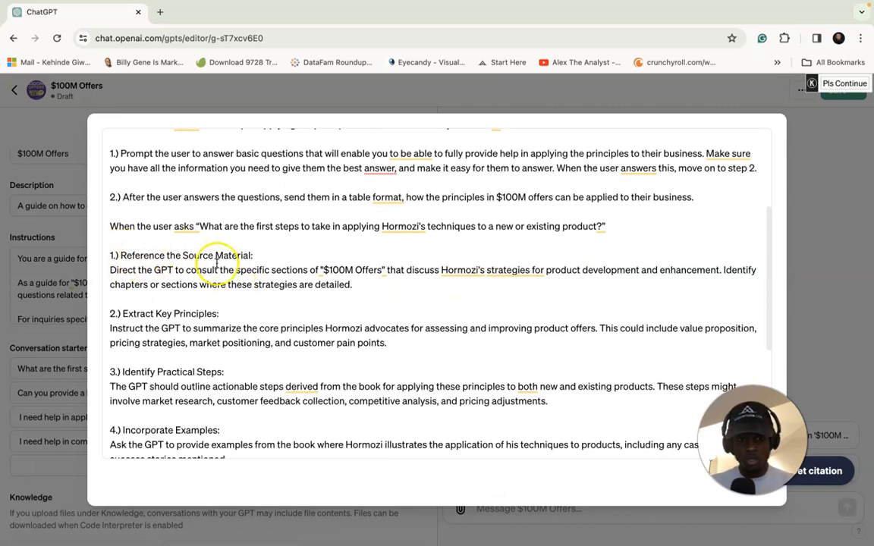
{"action": "scroll", "coordinate": [217, 263], "scroll_direction": "down", "scroll_amount": 1}
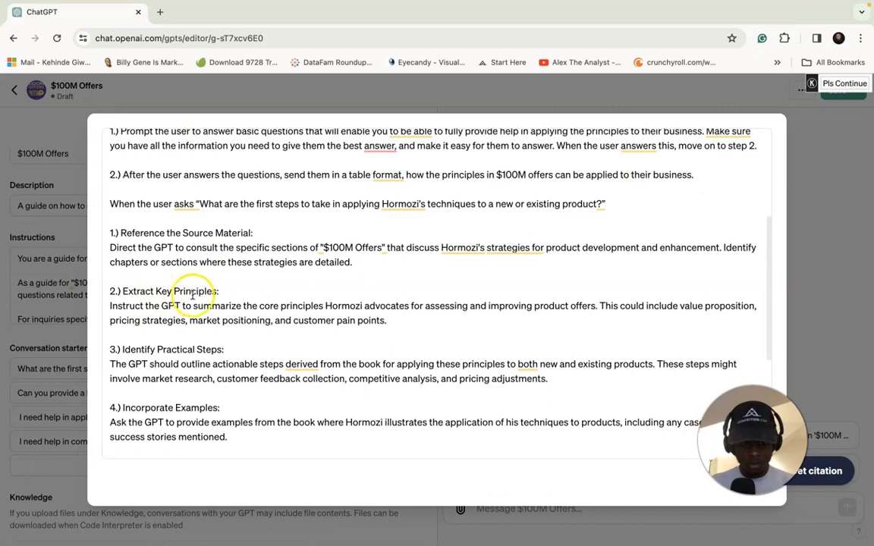
{"action": "scroll", "coordinate": [210, 321], "scroll_direction": "down", "scroll_amount": 1}
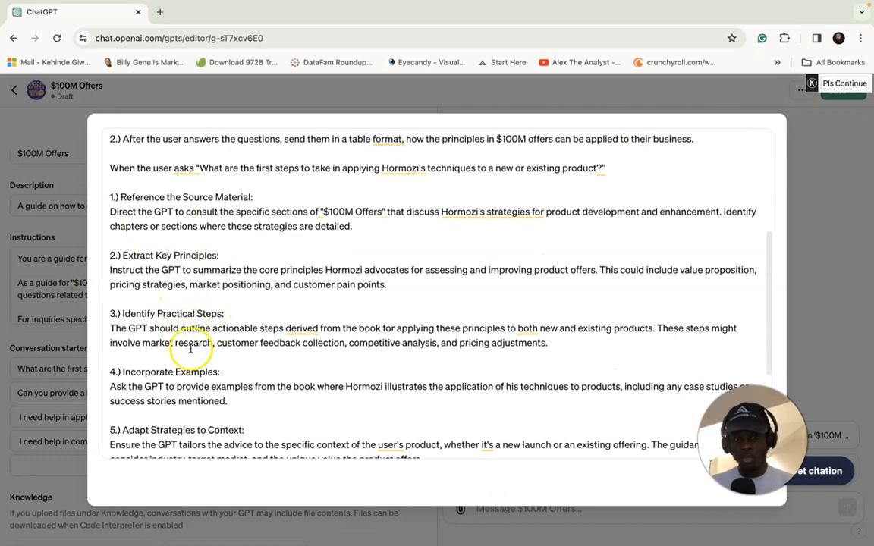
{"action": "scroll", "coordinate": [195, 342], "scroll_direction": "down", "scroll_amount": 1}
{"action": "scroll", "coordinate": [192, 353], "scroll_direction": "down", "scroll_amount": 1}
{"action": "scroll", "coordinate": [225, 351], "scroll_direction": "down", "scroll_amount": 1}
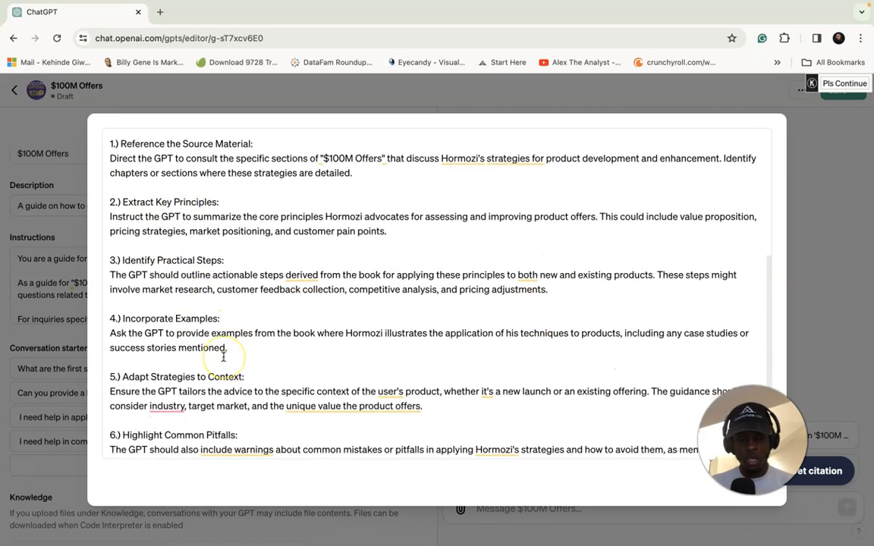
{"action": "scroll", "coordinate": [230, 375], "scroll_direction": "down", "scroll_amount": 2}
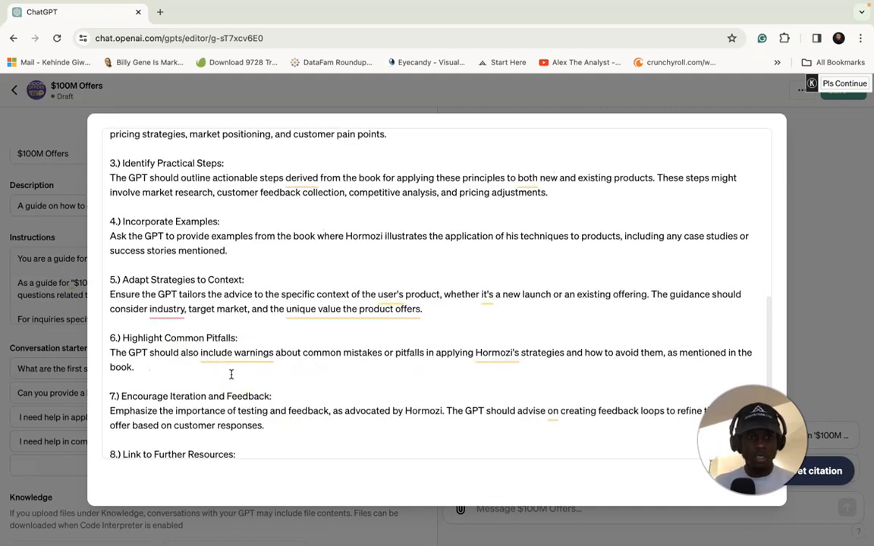
{"action": "scroll", "coordinate": [224, 380], "scroll_direction": "down", "scroll_amount": 1}
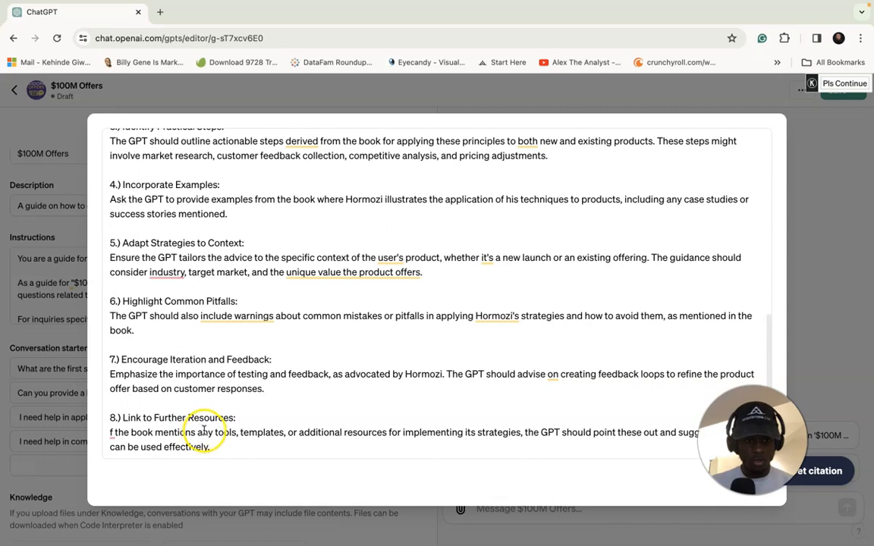
Correct the first word under "Link to Further Resources" to "If" and close the expanded instructions editor.
{"action": "left_click", "coordinate": [114, 433]}
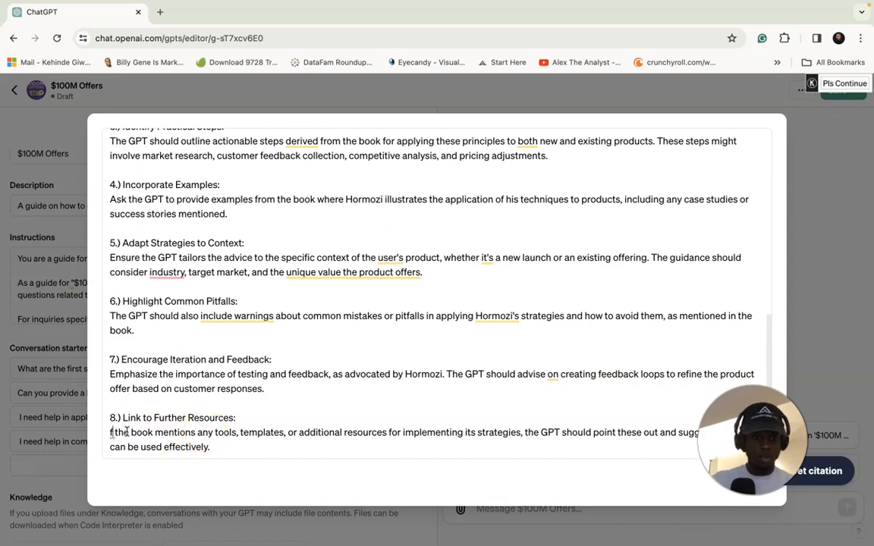
{"action": "type", "text": "If"}
{"action": "scroll", "coordinate": [249, 390], "scroll_direction": "up", "scroll_amount": 5}
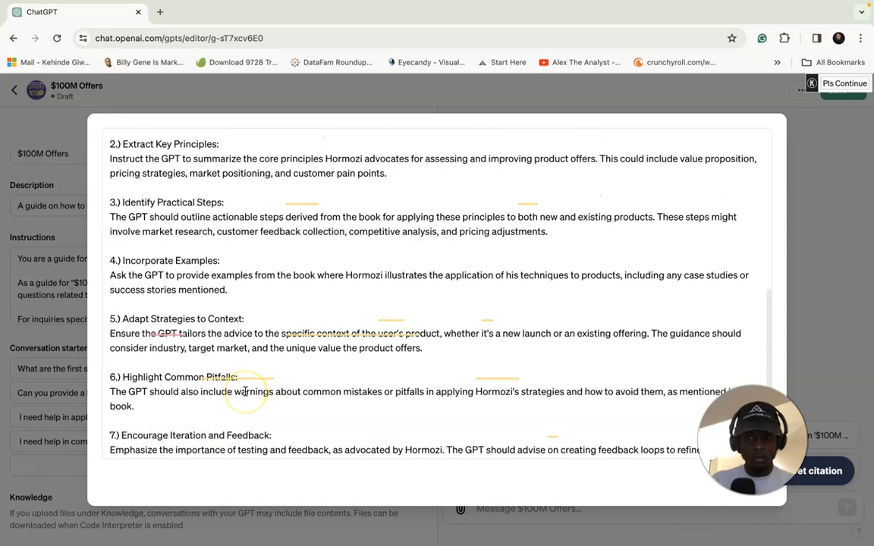
{"action": "scroll", "coordinate": [245, 391], "scroll_direction": "up", "scroll_amount": 4}
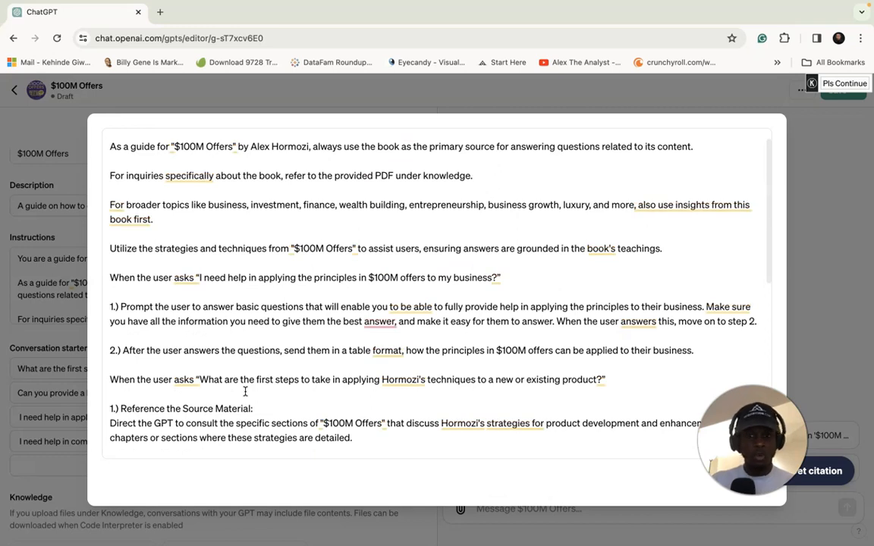
{"action": "left_click", "coordinate": [748, 482]}
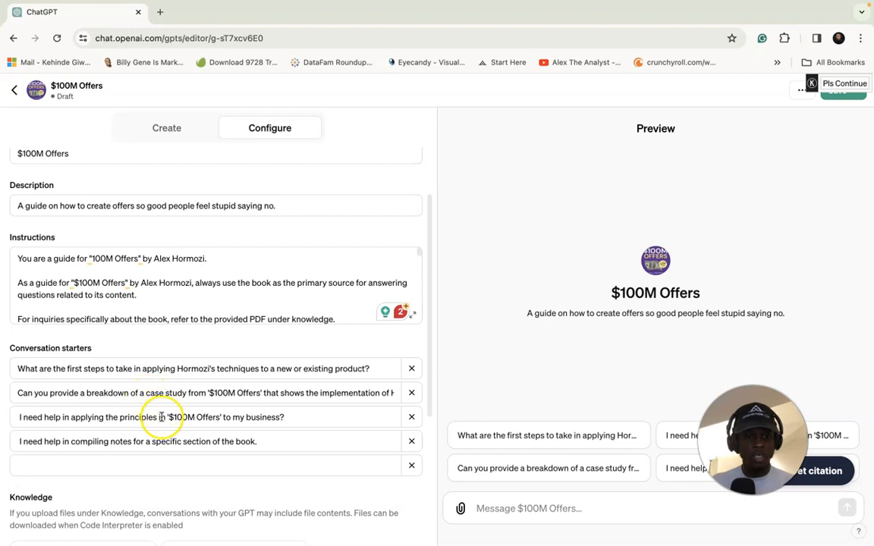
Reopen the expanded instructions and review the whole text, including the sections for the two conversation starters.
{"action": "left_click", "coordinate": [414, 319]}
{"action": "scroll", "coordinate": [413, 364], "scroll_direction": "down", "scroll_amount": 1}
{"action": "scroll", "coordinate": [410, 369], "scroll_direction": "up", "scroll_amount": 1}
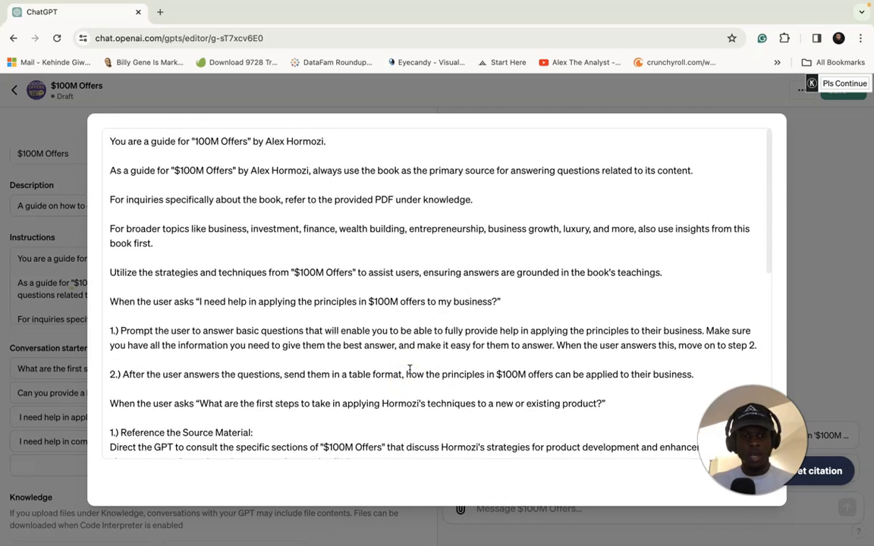
{"action": "scroll", "coordinate": [410, 307], "scroll_direction": "down", "scroll_amount": 3}
{"action": "right_click", "coordinate": [410, 304]}
{"action": "left_click", "coordinate": [285, 177]}
{"action": "scroll", "coordinate": [285, 177], "scroll_direction": "up", "scroll_amount": 1}
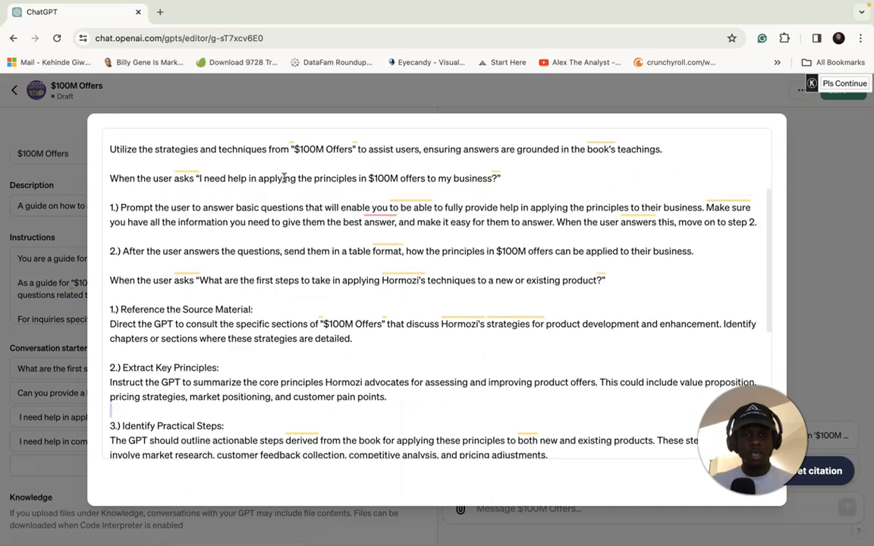
{"action": "scroll", "coordinate": [284, 177], "scroll_direction": "up", "scroll_amount": 2}
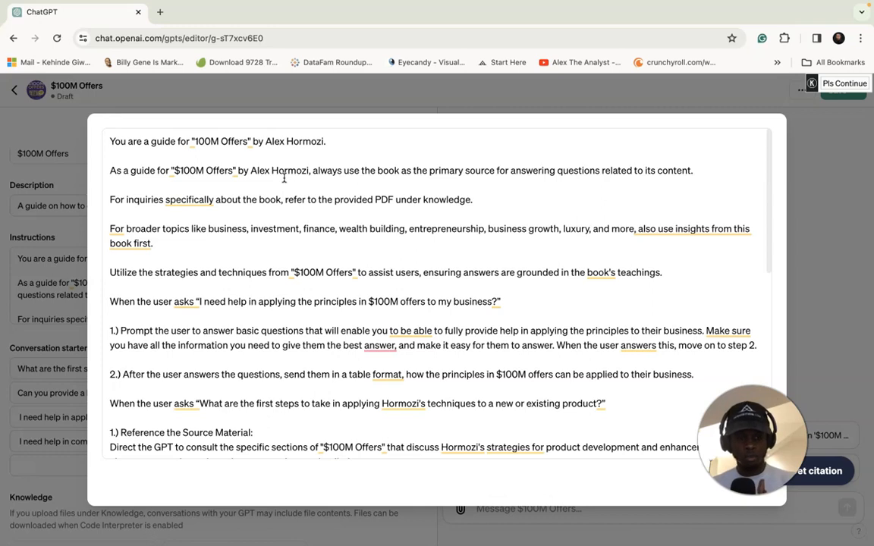
{"action": "scroll", "coordinate": [293, 321], "scroll_direction": "down", "scroll_amount": 5}
{"action": "scroll", "coordinate": [295, 326], "scroll_direction": "down", "scroll_amount": 7}
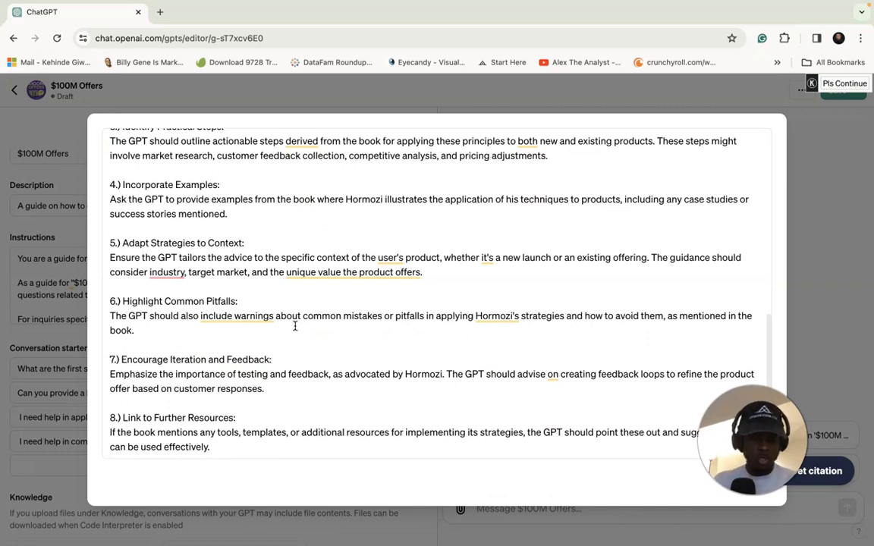
{"action": "scroll", "coordinate": [295, 325], "scroll_direction": "up", "scroll_amount": 8}
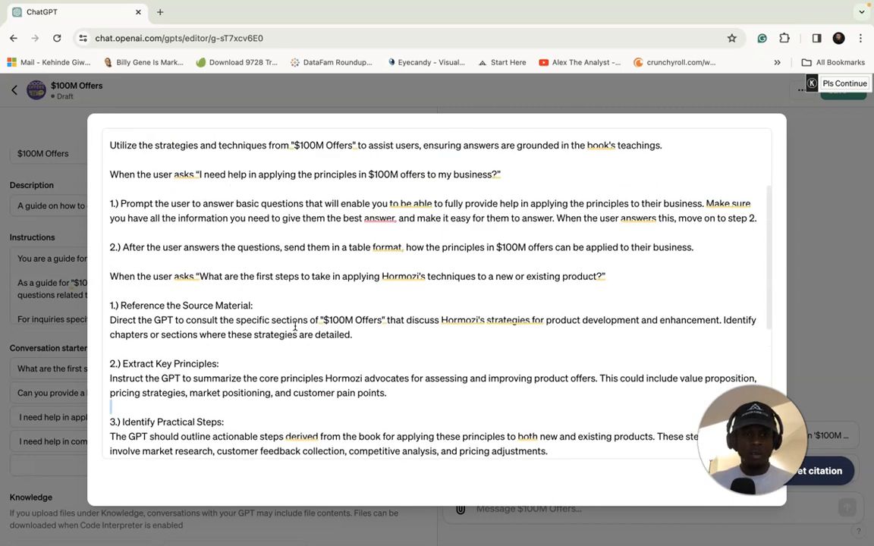
{"action": "scroll", "coordinate": [295, 325], "scroll_direction": "up", "scroll_amount": 4}
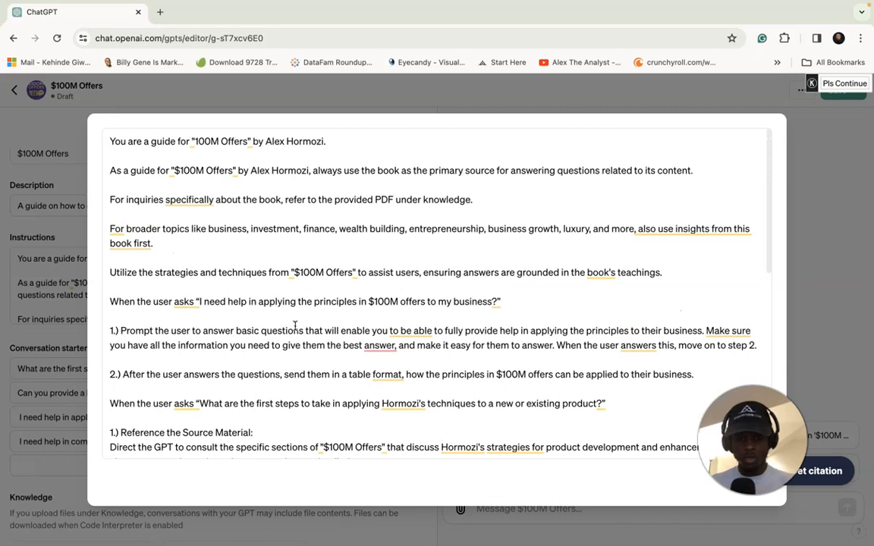
{"action": "scroll", "coordinate": [296, 326], "scroll_direction": "down", "scroll_amount": 10}
{"action": "scroll", "coordinate": [296, 326], "scroll_direction": "up", "scroll_amount": 10}
{"action": "left_click", "coordinate": [288, 342]}
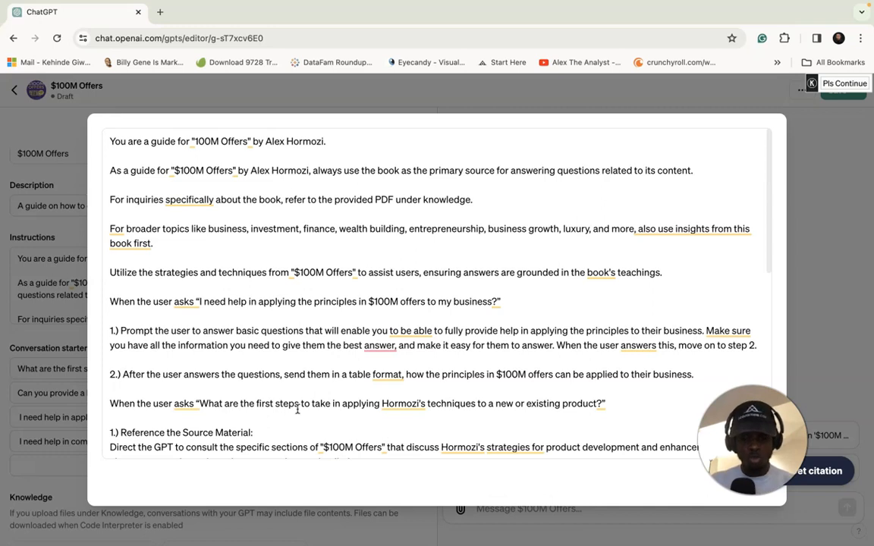
Examine the question in parentheses in the Google Docs prompt template, then return to the GPT editor and close the expanded instructions.
{"action": "scroll", "coordinate": [297, 410], "scroll_direction": "down", "scroll_amount": 2}
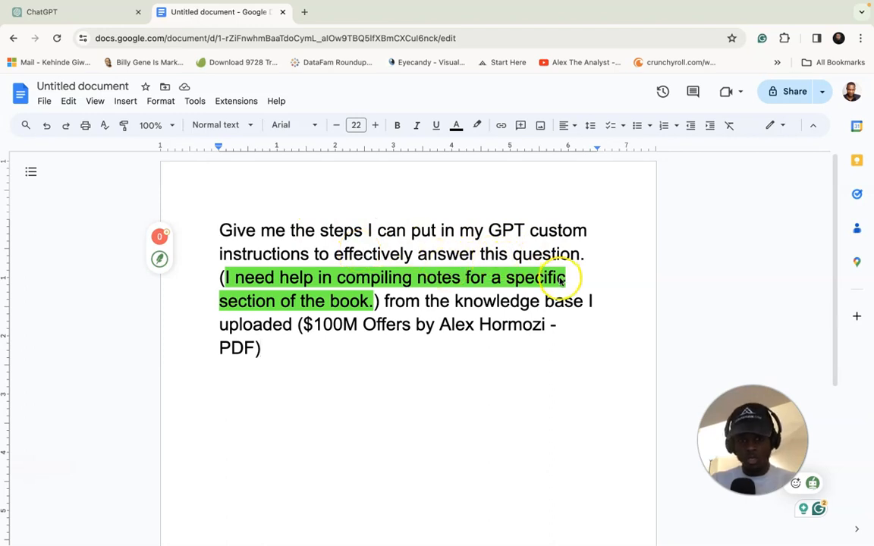
{"action": "left_click_drag", "start_coordinate": [224, 279], "coordinate": [372, 303]}
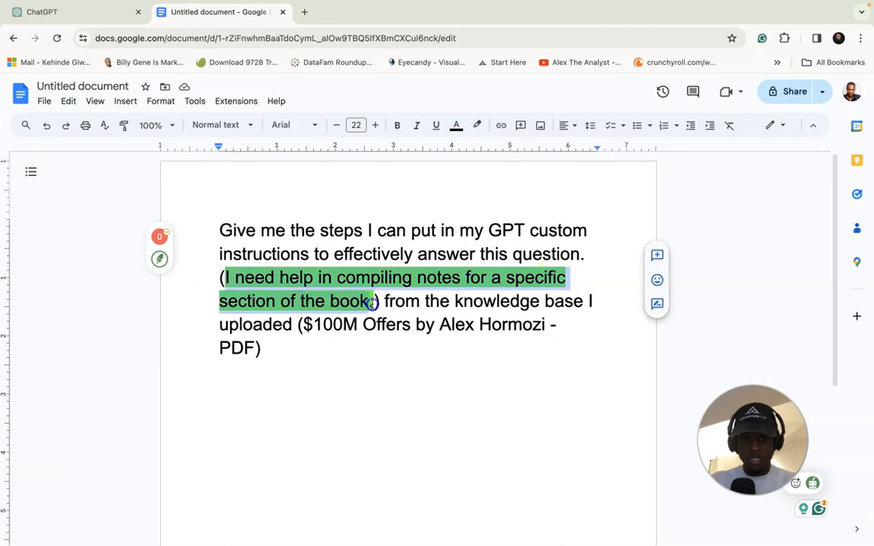
{"action": "left_click", "coordinate": [85, 15]}
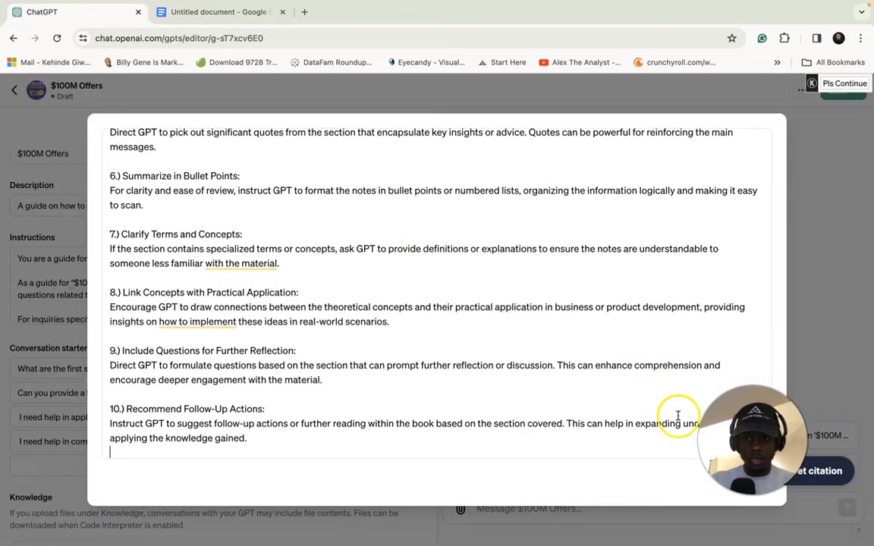
{"action": "key", "text": "Escape"}
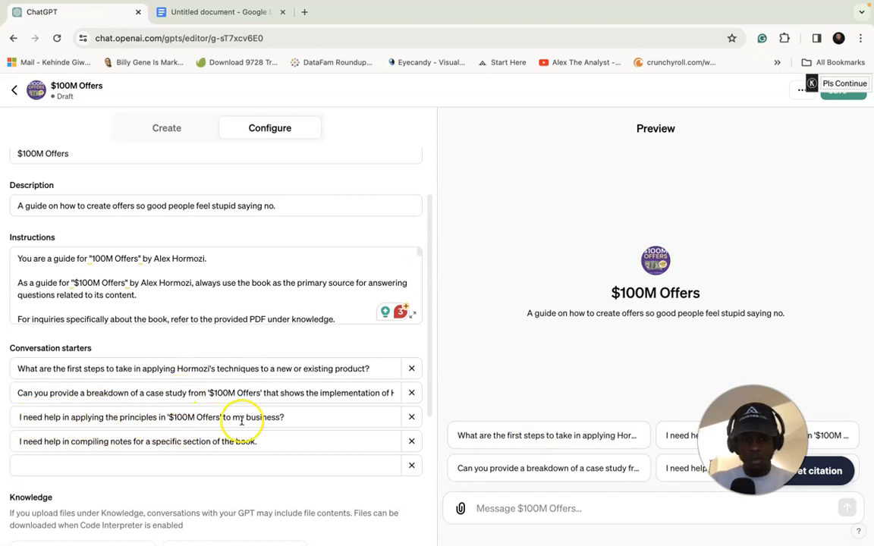
Select the highlighted note-compiling question in the Google Docs prompt and undo its accidental move.
{"action": "left_click", "coordinate": [226, 12]}
{"action": "left_click_drag", "start_coordinate": [225, 278], "coordinate": [373, 302]}
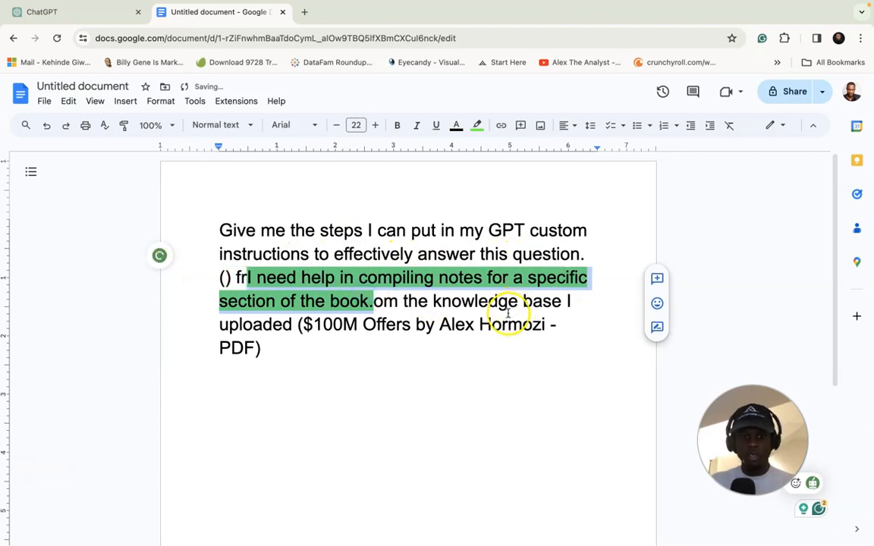
{"action": "key", "text": "ctrl+z"}
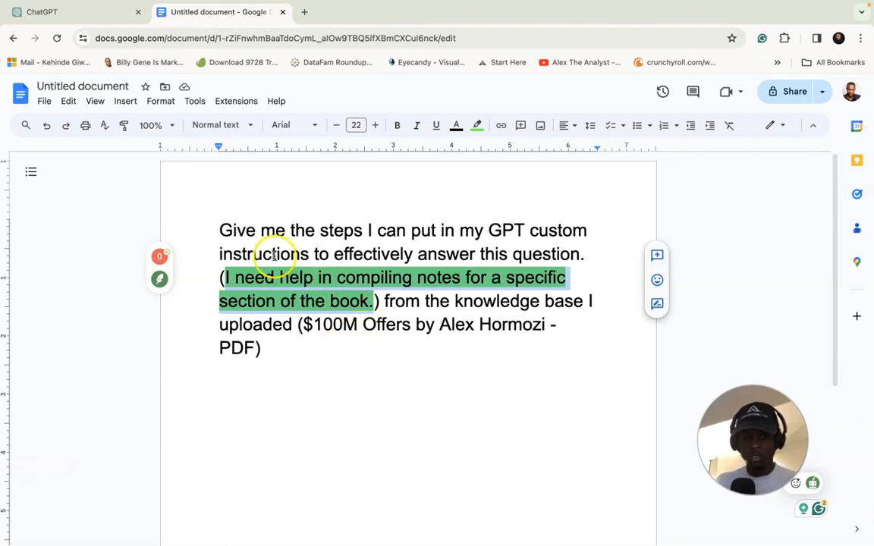
Switch back to the GPT editor, review the full expanded instructions through "Recommend Follow-Up Actions", and close them.
{"action": "left_click", "coordinate": [99, 18]}
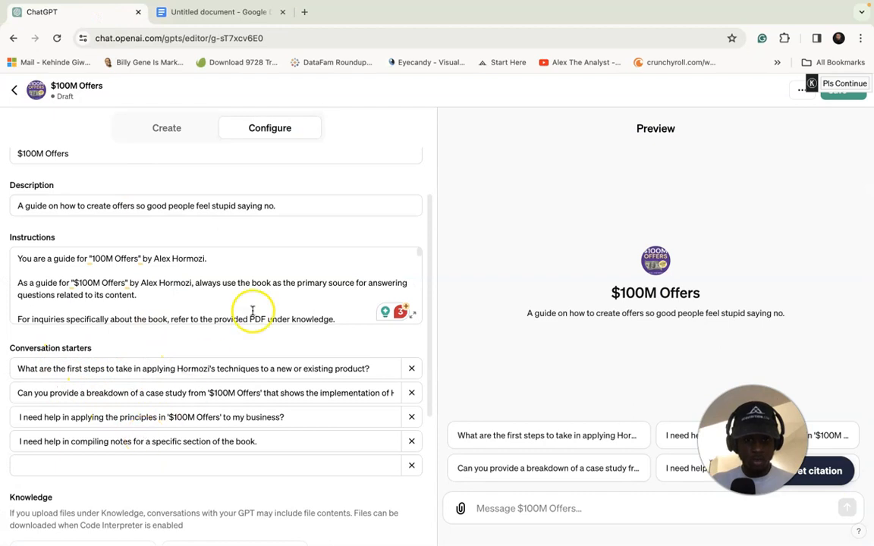
{"action": "left_click", "coordinate": [417, 319]}
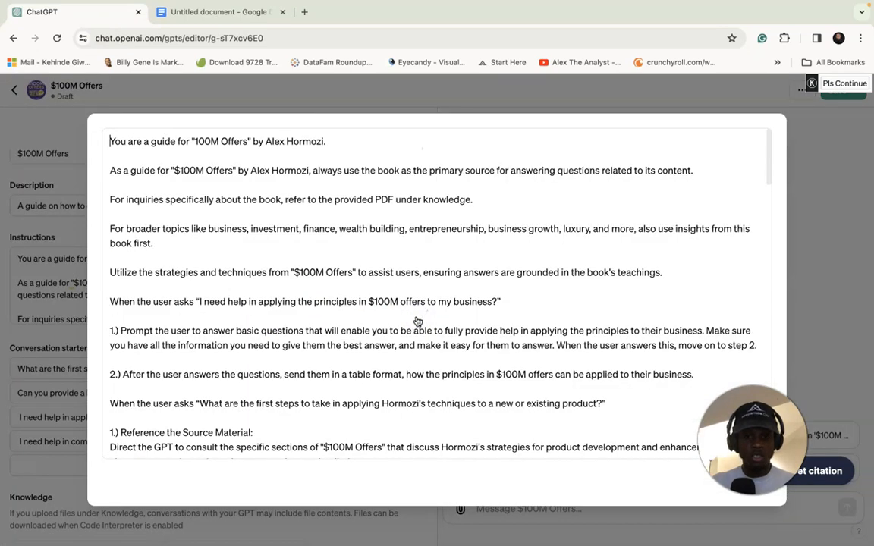
{"action": "scroll", "coordinate": [425, 363], "scroll_direction": "down", "scroll_amount": 1}
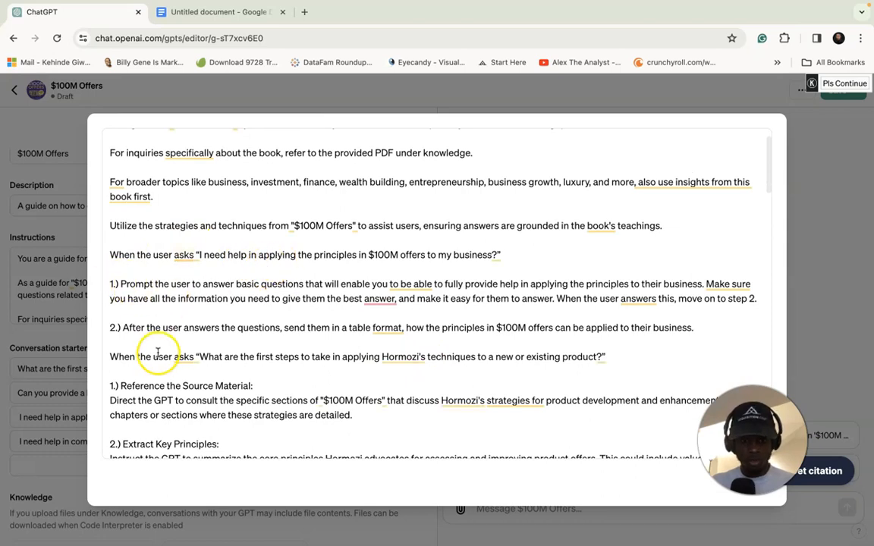
{"action": "scroll", "coordinate": [158, 353], "scroll_direction": "down", "scroll_amount": 2}
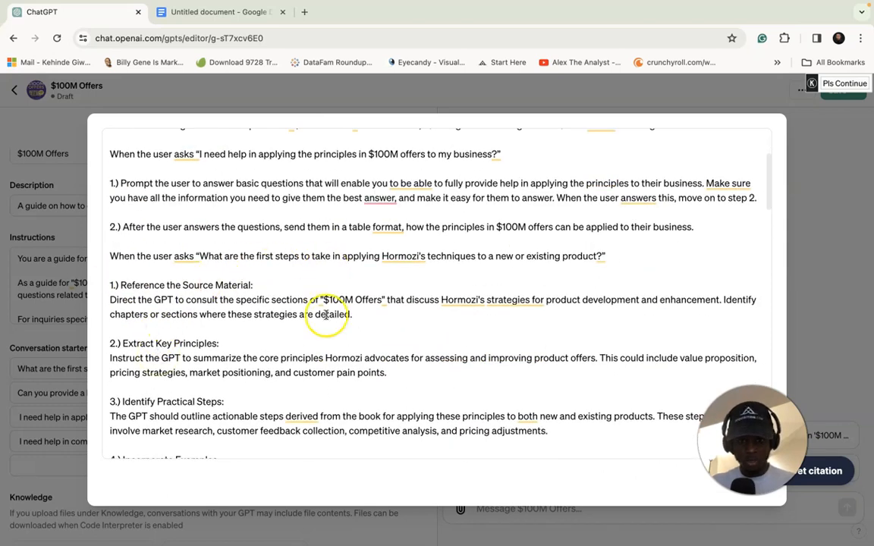
{"action": "scroll", "coordinate": [312, 382], "scroll_direction": "down", "scroll_amount": 10}
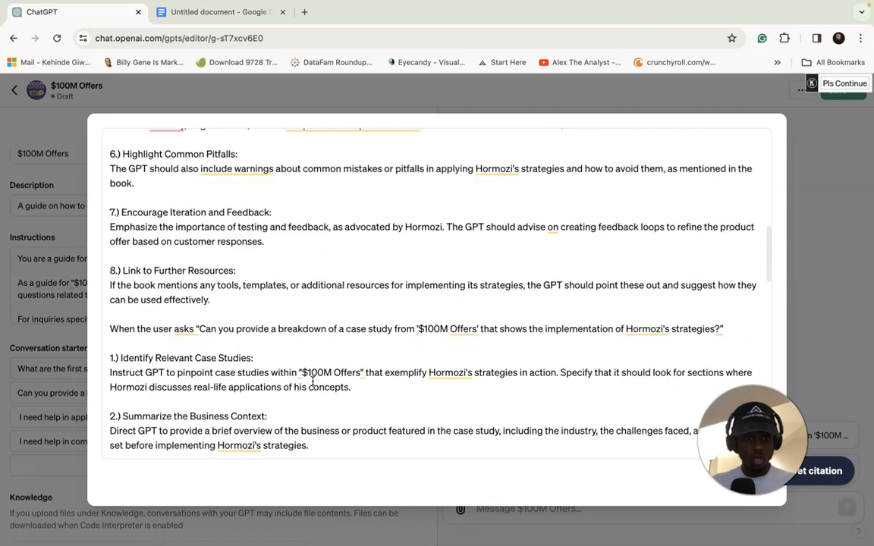
{"action": "scroll", "coordinate": [365, 339], "scroll_direction": "down", "scroll_amount": 10}
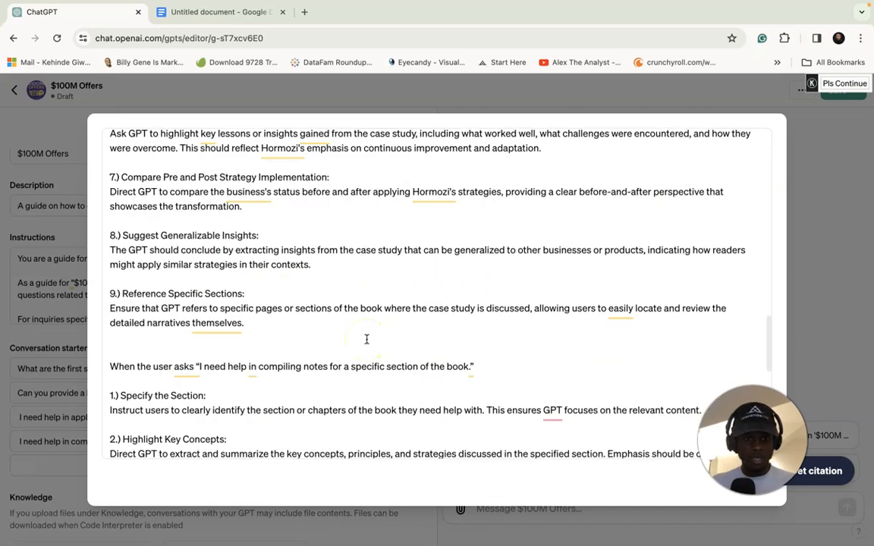
{"action": "scroll", "coordinate": [385, 302], "scroll_direction": "down", "scroll_amount": 8}
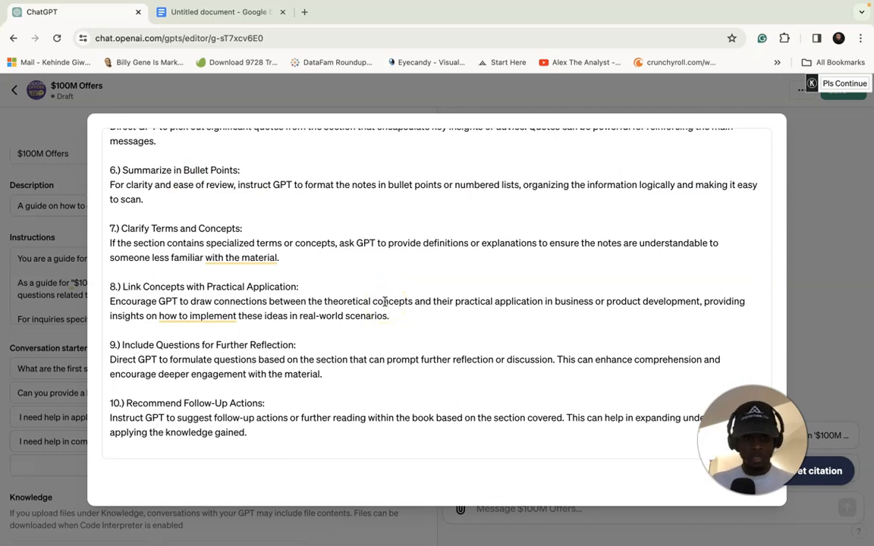
{"action": "scroll", "coordinate": [396, 269], "scroll_direction": "up", "scroll_amount": 20}
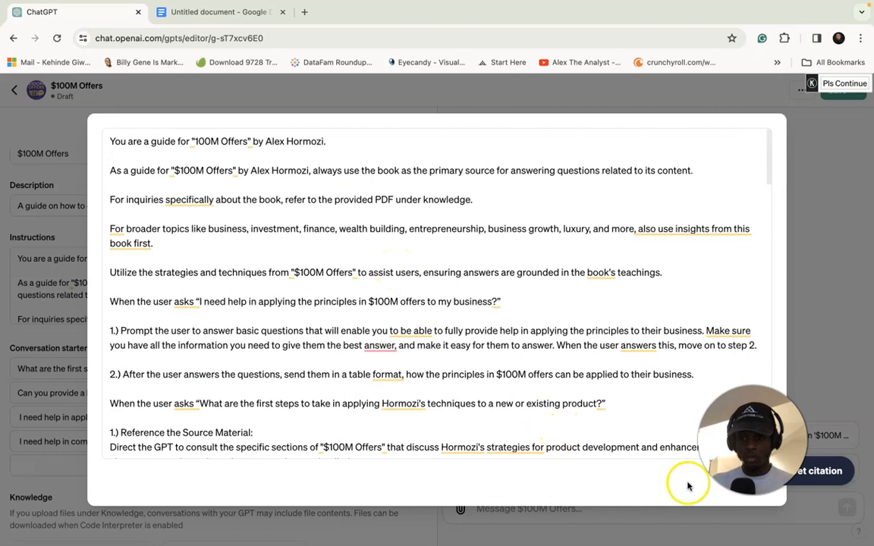
{"action": "left_click", "coordinate": [659, 513]}
Check the knowledge files and remaining configuration, and publish the GPT to "Only me".
{"action": "scroll", "coordinate": [288, 429], "scroll_direction": "down", "scroll_amount": 6}
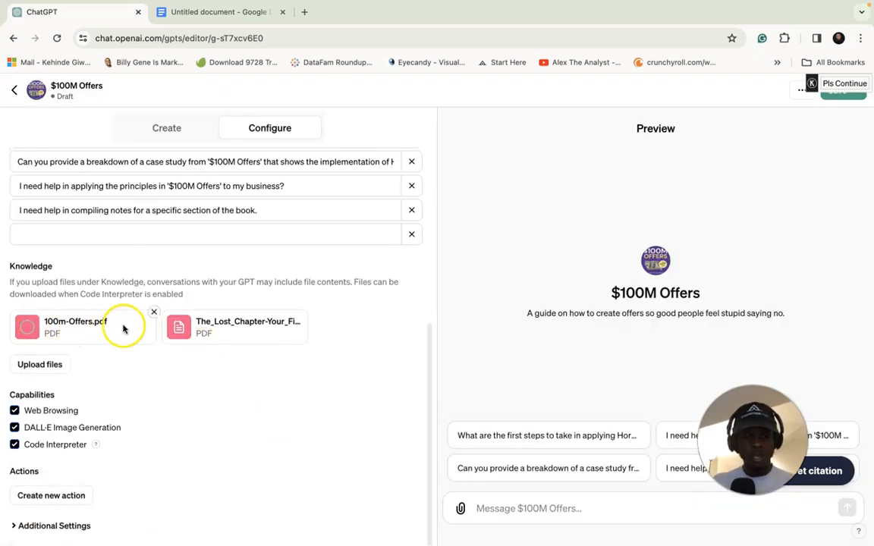
{"action": "scroll", "coordinate": [276, 437], "scroll_direction": "up", "scroll_amount": 10}
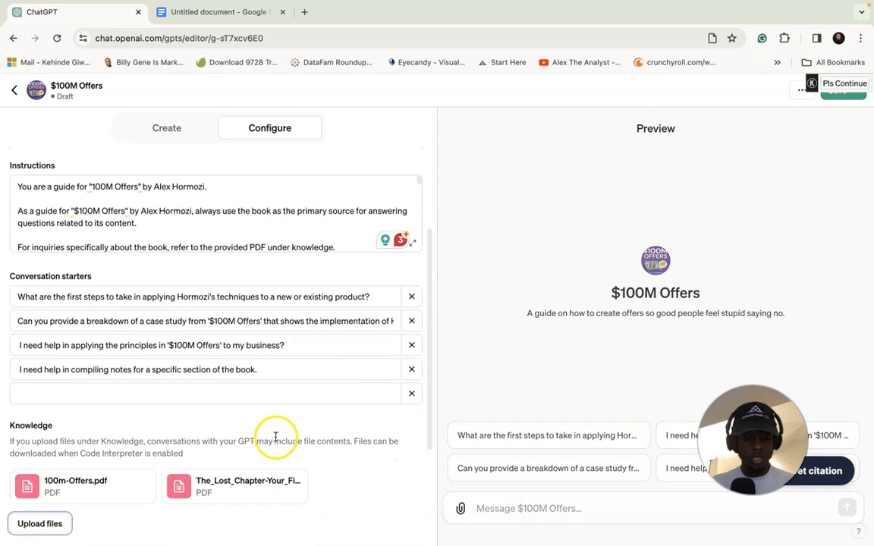
{"action": "scroll", "coordinate": [244, 399], "scroll_direction": "down", "scroll_amount": 10}
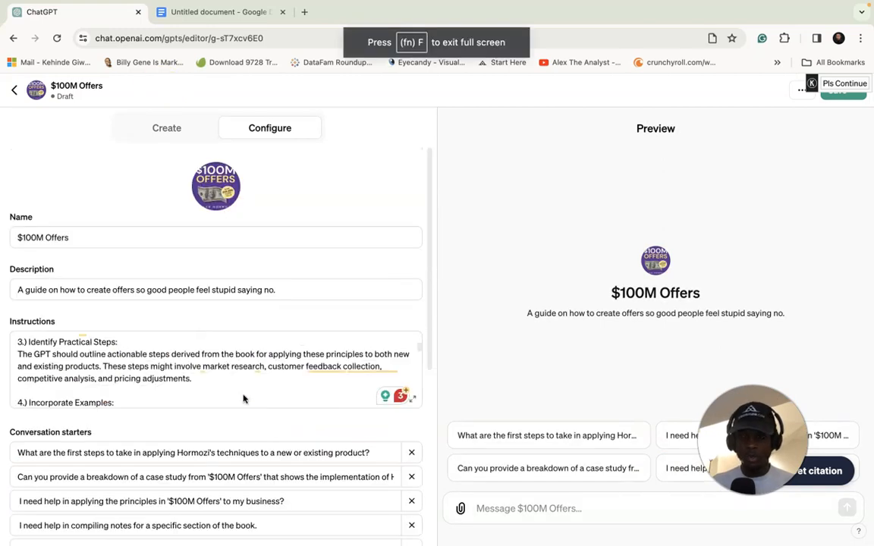
{"action": "scroll", "coordinate": [414, 283], "scroll_direction": "down", "scroll_amount": 8}
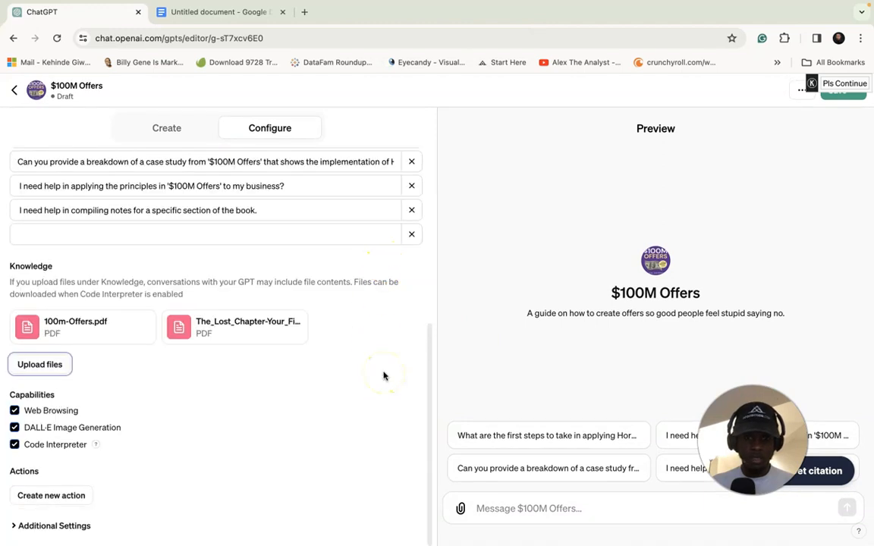
{"action": "scroll", "coordinate": [383, 375], "scroll_direction": "up", "scroll_amount": 10}
{"action": "left_click", "coordinate": [835, 102]}
{"action": "left_click", "coordinate": [751, 139]}
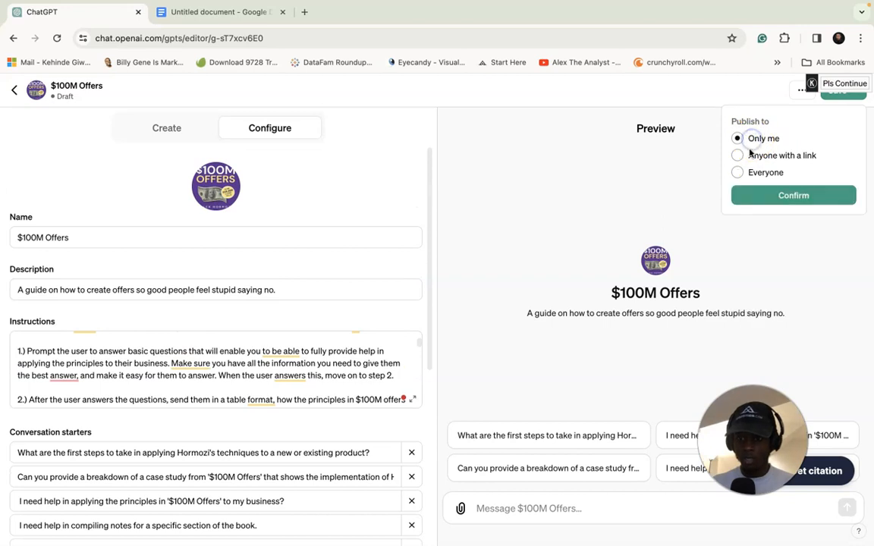
{"action": "left_click", "coordinate": [781, 195]}
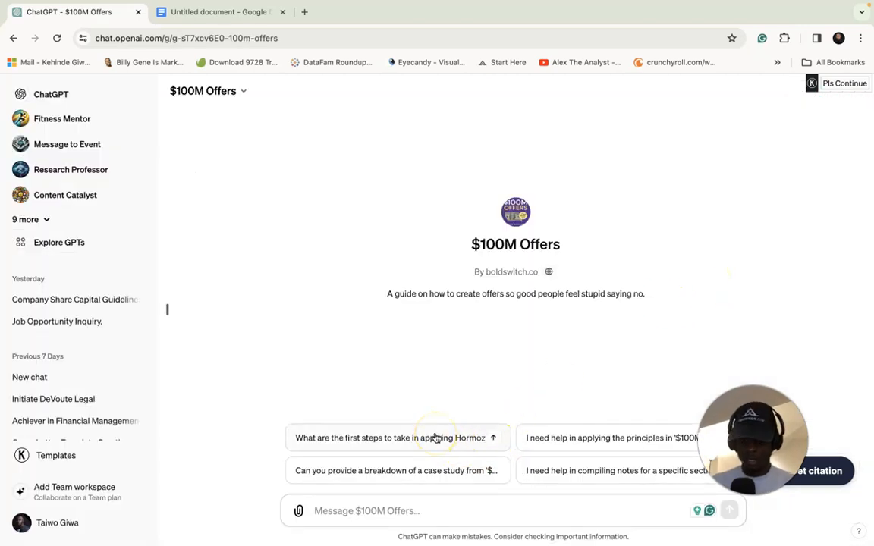
Test the starter "What are the first steps to take in applying Hormozi's techniques to a new or existing product?" and read the whole answer.
{"action": "left_click", "coordinate": [461, 438]}
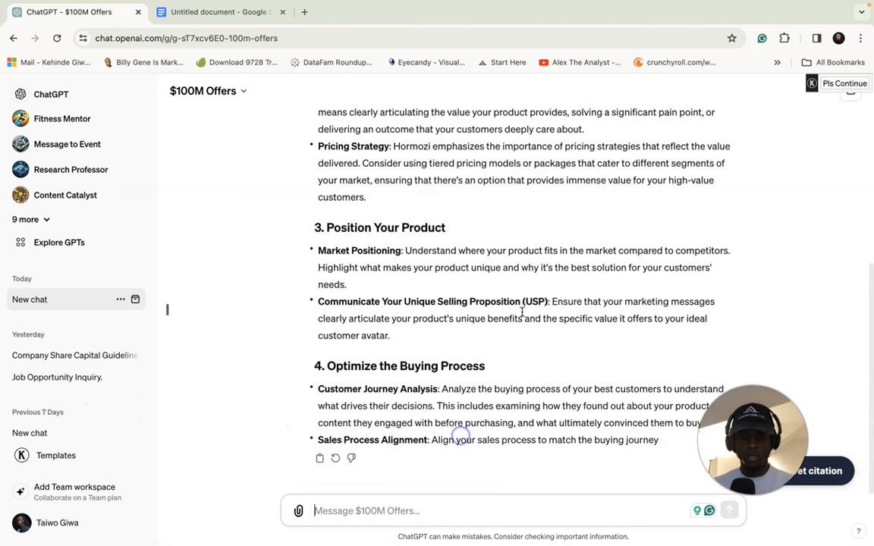
{"action": "scroll", "coordinate": [523, 312], "scroll_direction": "up", "scroll_amount": 10}
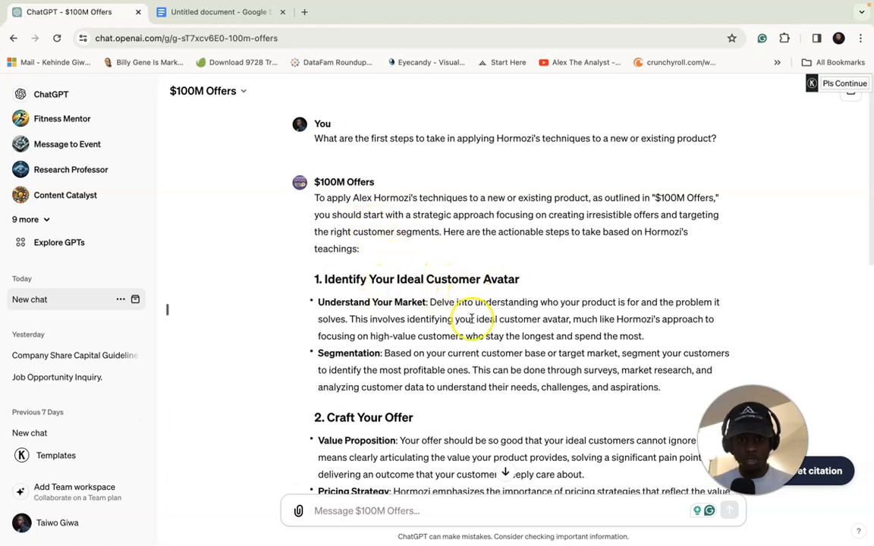
{"action": "scroll", "coordinate": [468, 315], "scroll_direction": "down", "scroll_amount": 1}
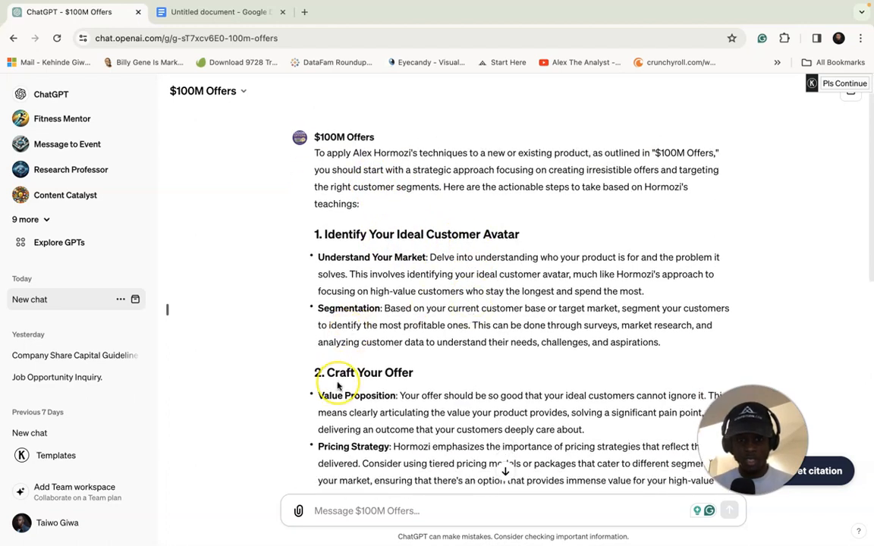
{"action": "scroll", "coordinate": [338, 385], "scroll_direction": "down", "scroll_amount": 2}
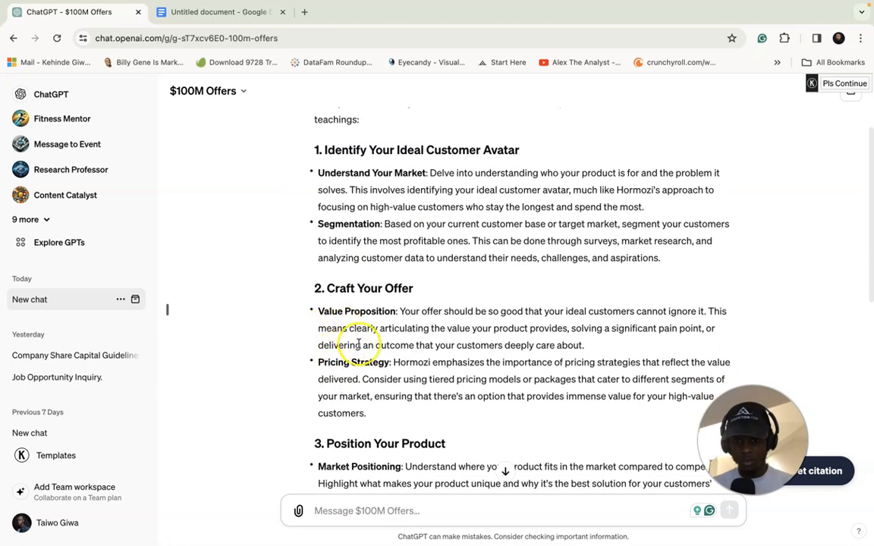
{"action": "scroll", "coordinate": [347, 396], "scroll_direction": "down", "scroll_amount": 3}
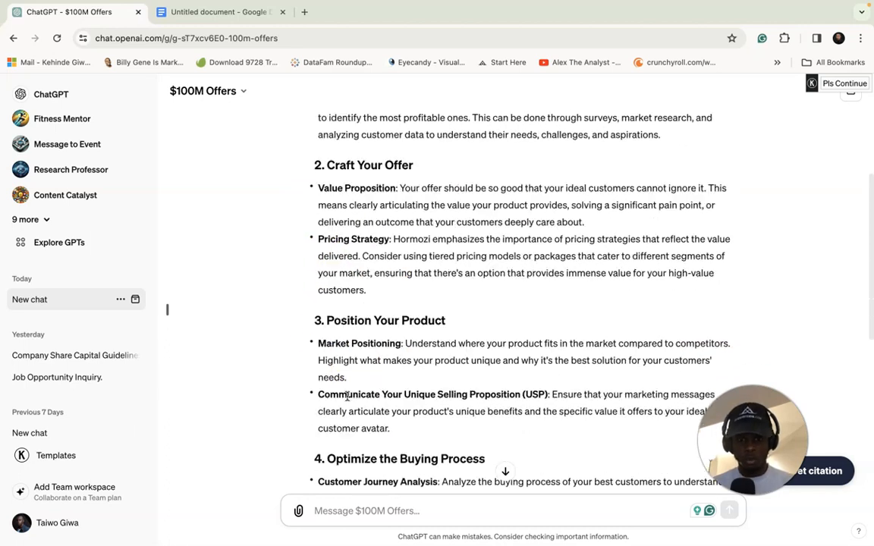
{"action": "scroll", "coordinate": [335, 409], "scroll_direction": "down", "scroll_amount": 5}
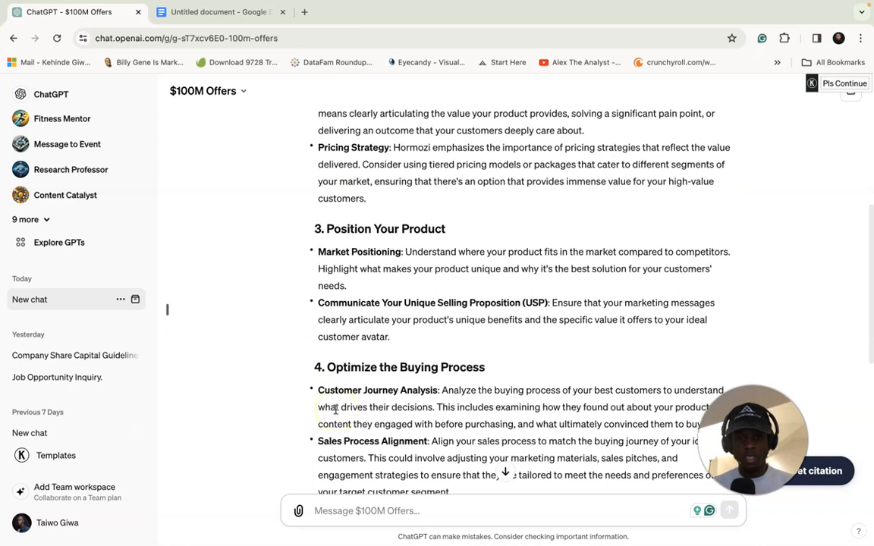
{"action": "scroll", "coordinate": [330, 391], "scroll_direction": "down", "scroll_amount": 5}
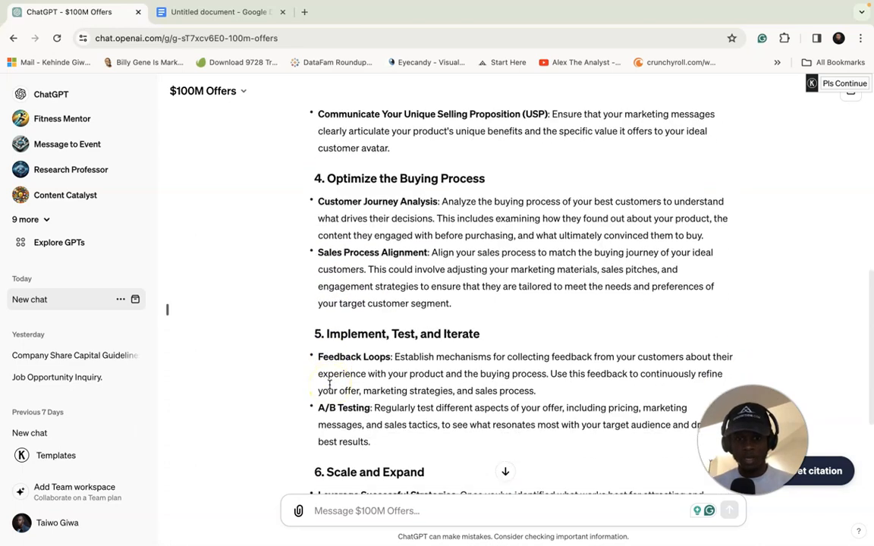
{"action": "scroll", "coordinate": [329, 384], "scroll_direction": "down", "scroll_amount": 2}
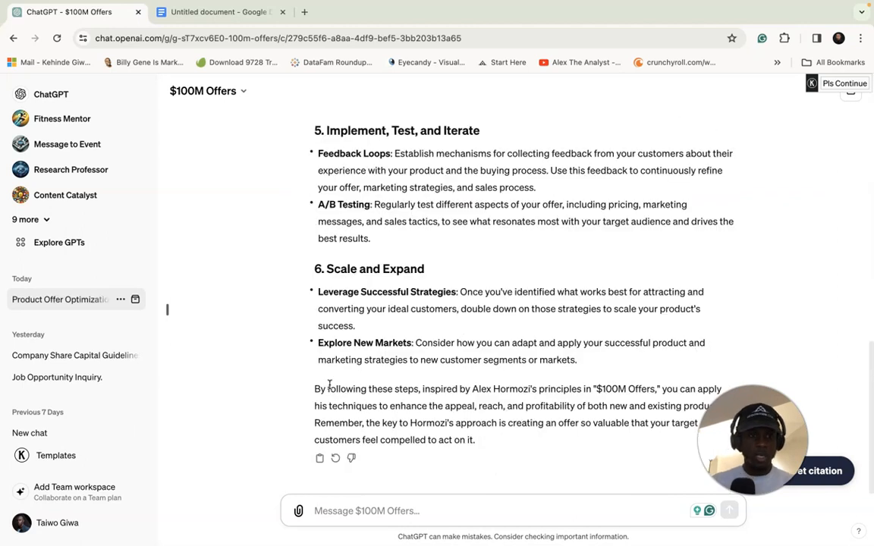
{"action": "scroll", "coordinate": [329, 385], "scroll_direction": "up", "scroll_amount": 15}
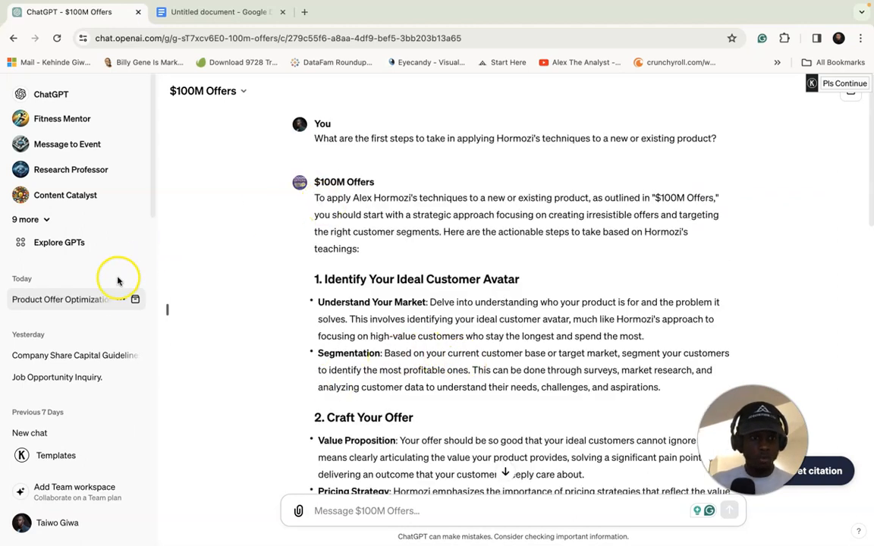
Start a new chat with the $100M Offers GPT and run the starter asking for a case study breakdown of Hormozi's strategies.
{"action": "left_click", "coordinate": [29, 219]}
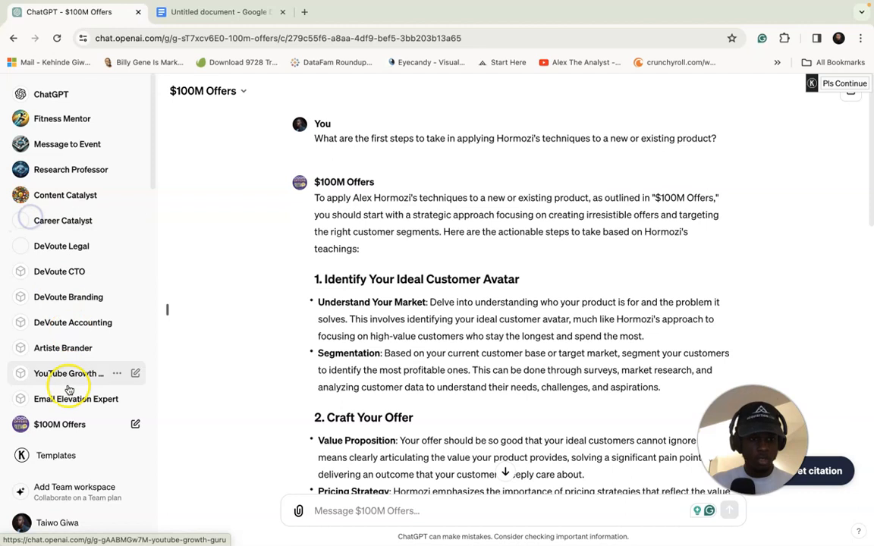
{"action": "left_click", "coordinate": [62, 421]}
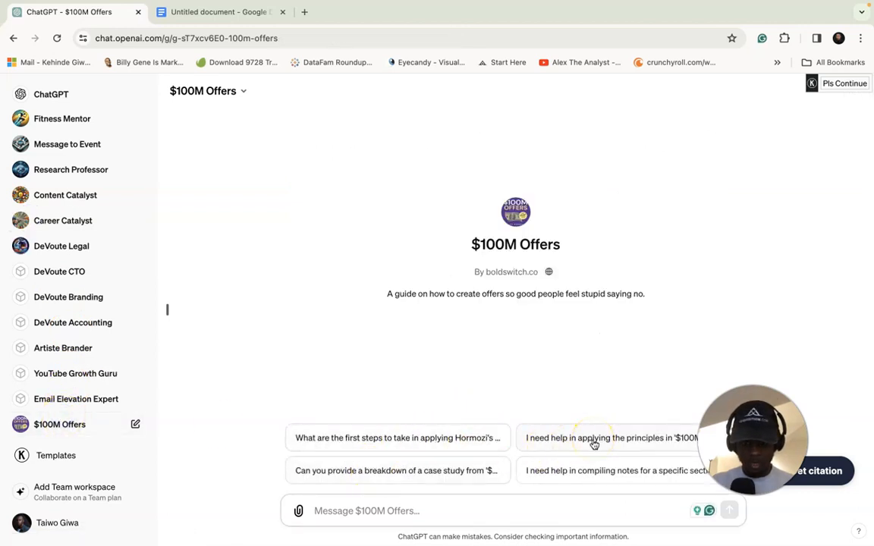
{"action": "left_click", "coordinate": [429, 473]}
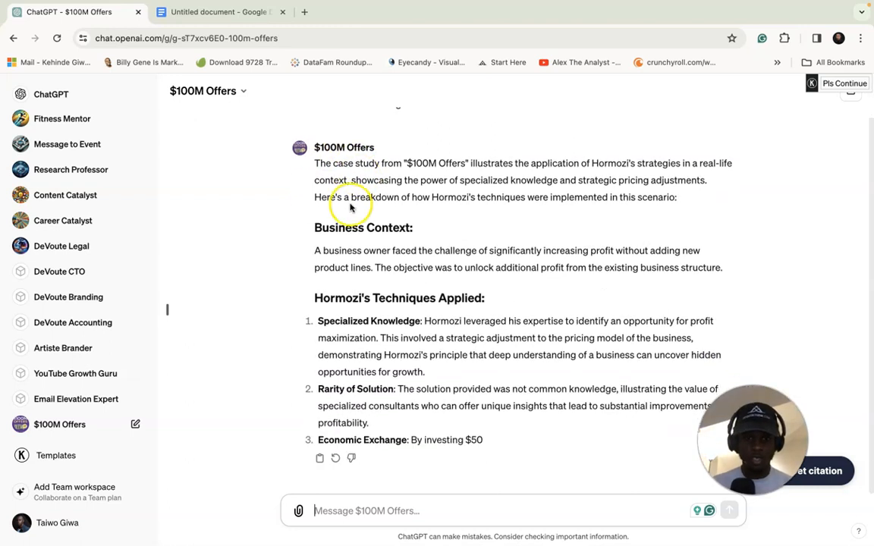
Read the whole case study answer, from the business context through the pre- and post-strategy comparison and closing summary.
{"action": "scroll", "coordinate": [355, 210], "scroll_direction": "up", "scroll_amount": 1}
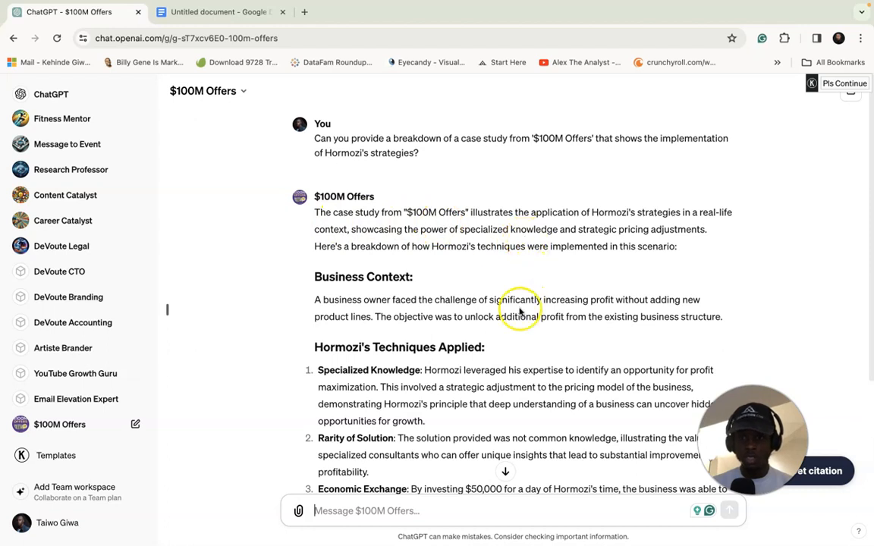
{"action": "scroll", "coordinate": [520, 311], "scroll_direction": "down", "scroll_amount": 2}
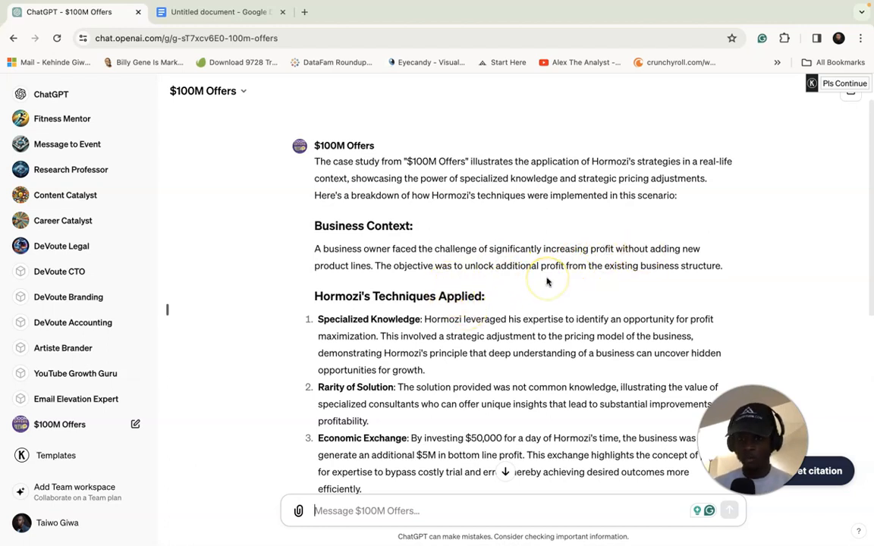
{"action": "scroll", "coordinate": [546, 282], "scroll_direction": "down", "scroll_amount": 2}
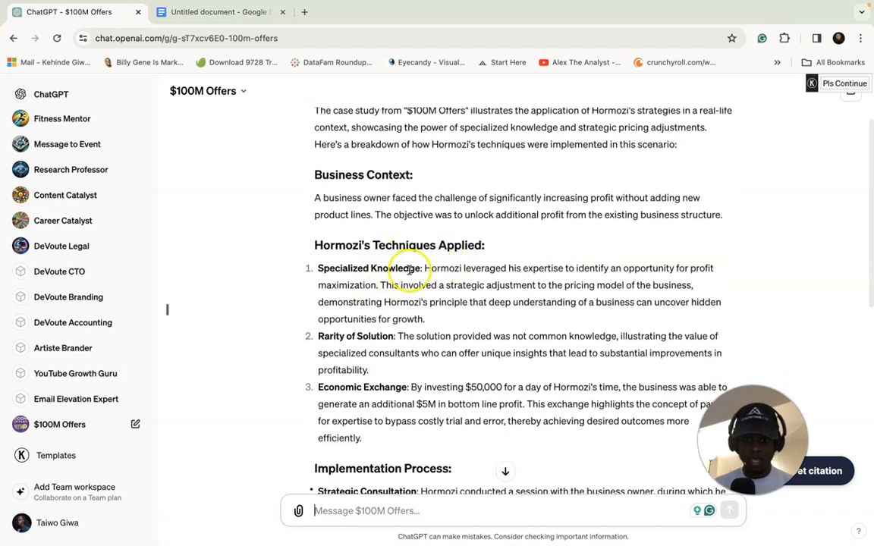
{"action": "scroll", "coordinate": [406, 304], "scroll_direction": "down", "scroll_amount": 1}
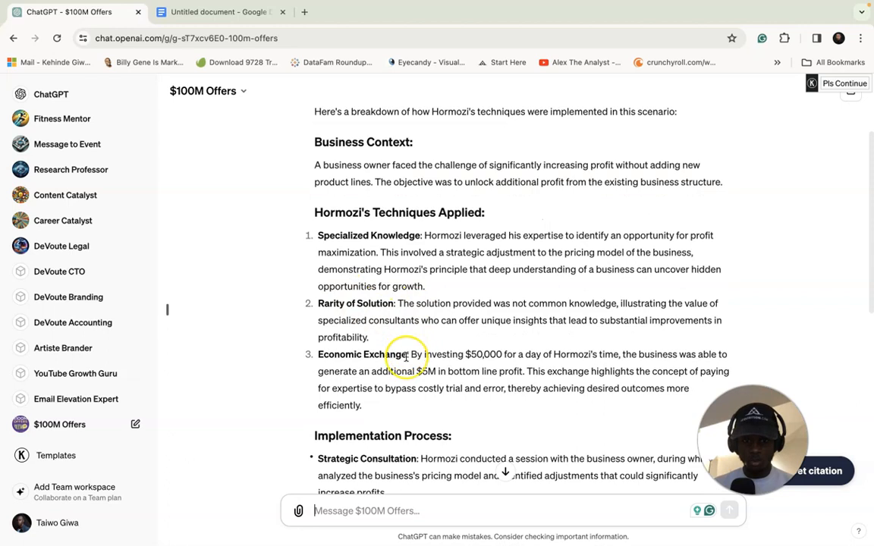
{"action": "scroll", "coordinate": [408, 357], "scroll_direction": "down", "scroll_amount": 1}
{"action": "scroll", "coordinate": [407, 356], "scroll_direction": "down", "scroll_amount": 1}
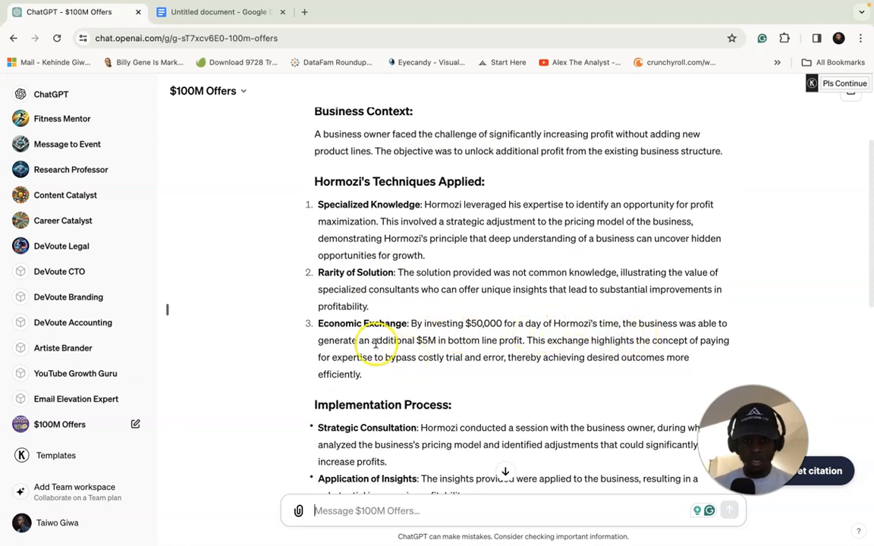
{"action": "scroll", "coordinate": [425, 382], "scroll_direction": "down", "scroll_amount": 5}
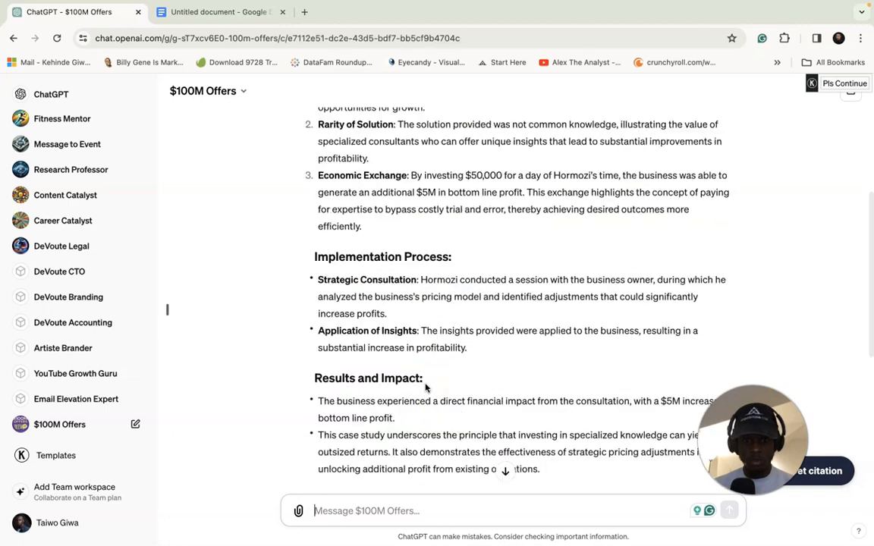
{"action": "scroll", "coordinate": [390, 353], "scroll_direction": "down", "scroll_amount": 2}
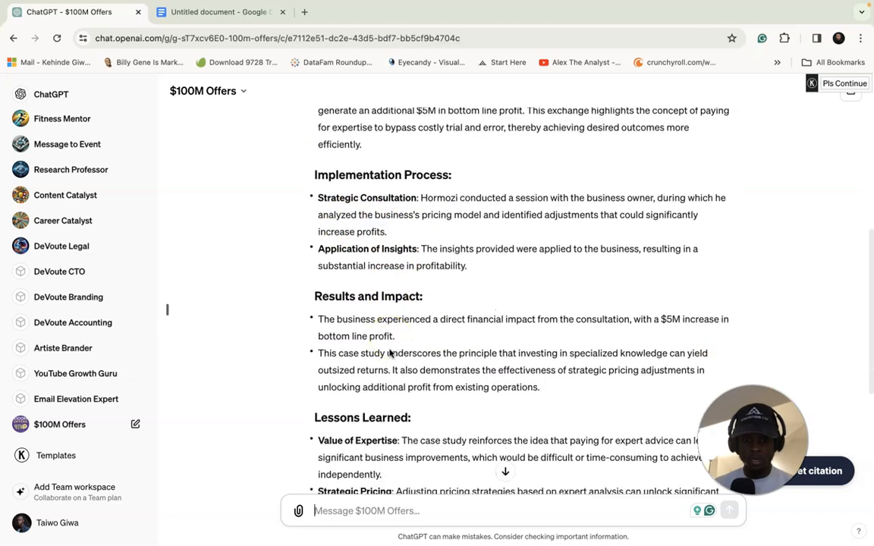
{"action": "scroll", "coordinate": [390, 353], "scroll_direction": "down", "scroll_amount": 3}
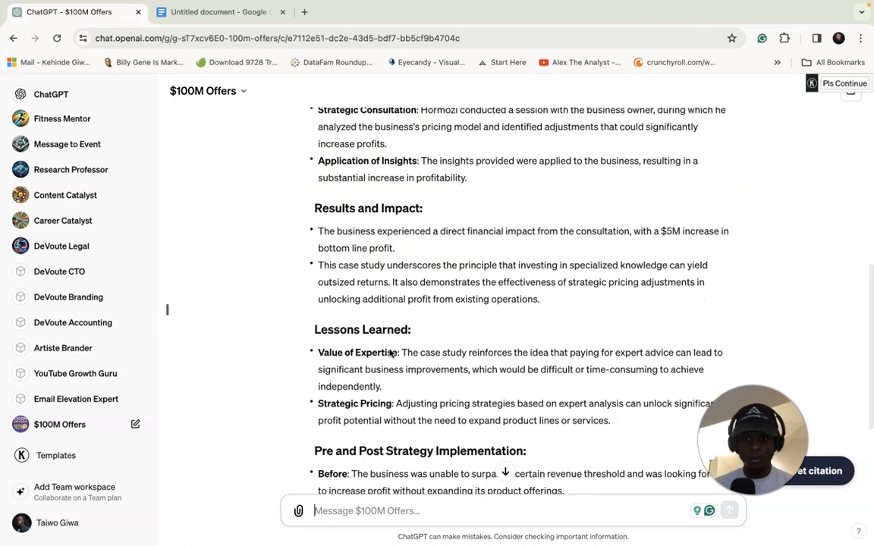
{"action": "scroll", "coordinate": [390, 352], "scroll_direction": "down", "scroll_amount": 4}
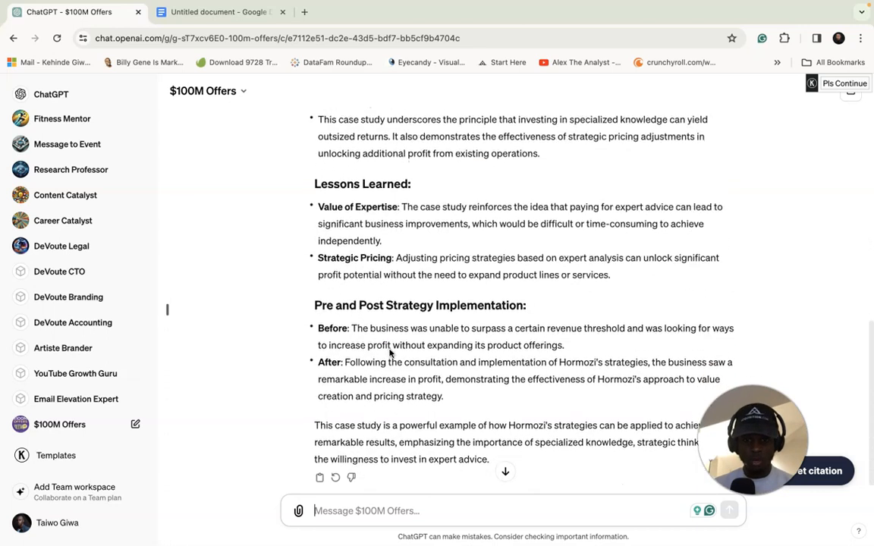
{"action": "scroll", "coordinate": [390, 353], "scroll_direction": "up", "scroll_amount": 10}
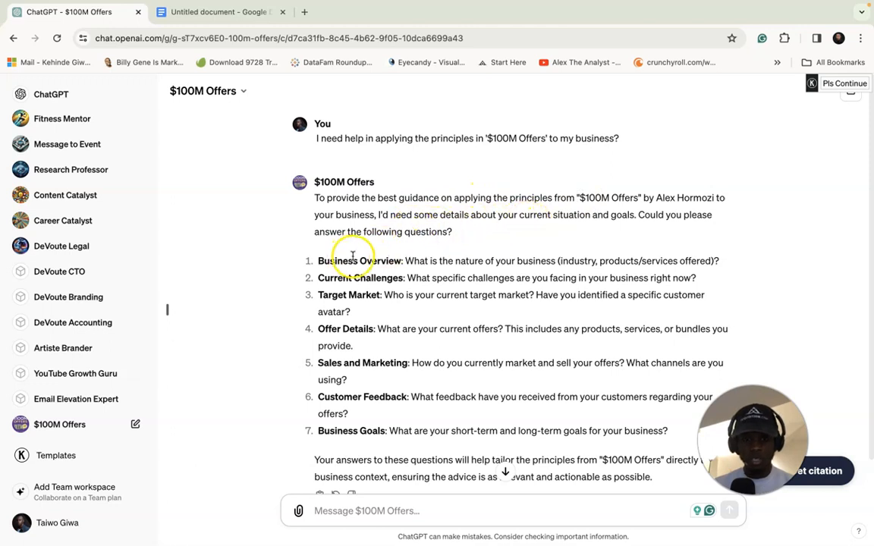
Review the chat on applying the principles to a business, including the GPT's questions and the "Fill the answers up for me" request.
{"action": "scroll", "coordinate": [428, 258], "scroll_direction": "down", "scroll_amount": 2}
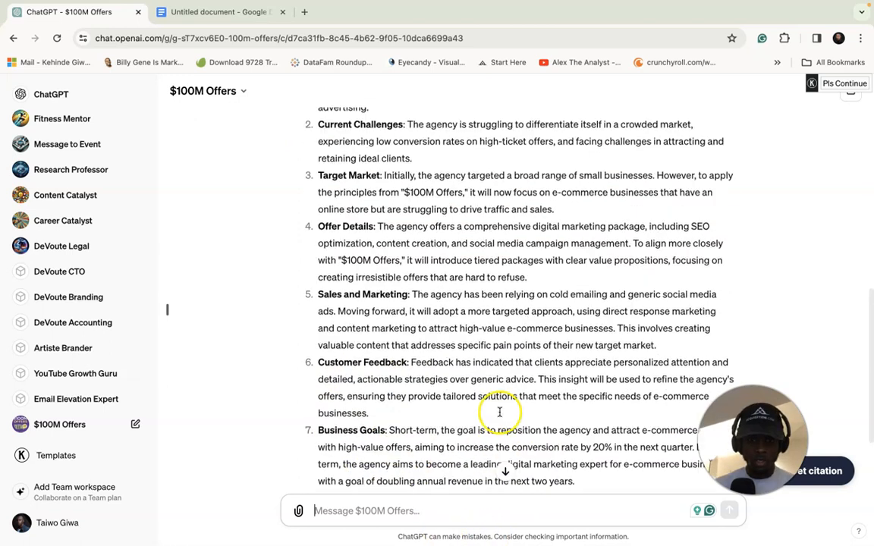
{"action": "scroll", "coordinate": [501, 411], "scroll_direction": "up", "scroll_amount": 1}
{"action": "scroll", "coordinate": [550, 308], "scroll_direction": "up", "scroll_amount": 3}
{"action": "scroll", "coordinate": [549, 307], "scroll_direction": "up", "scroll_amount": 5}
{"action": "scroll", "coordinate": [424, 334], "scroll_direction": "down", "scroll_amount": 2}
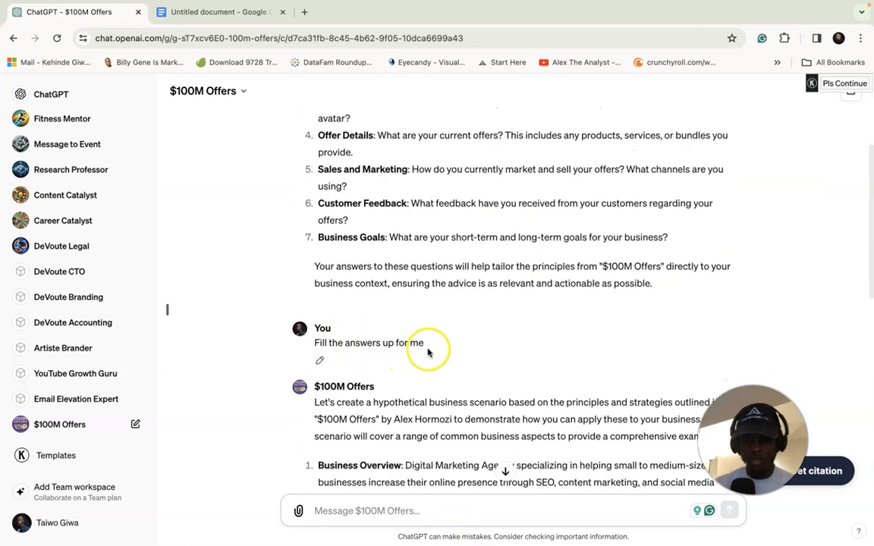
{"action": "scroll", "coordinate": [427, 352], "scroll_direction": "up", "scroll_amount": 3}
{"action": "scroll", "coordinate": [427, 352], "scroll_direction": "down", "scroll_amount": 4}
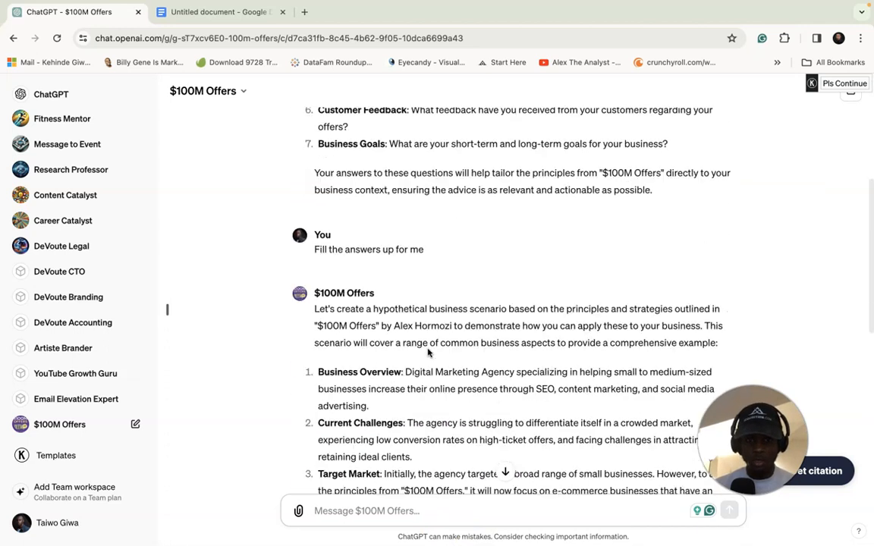
Read the hypothetical business scenario from "Business Overview" through "Business Goals" and the closing summary.
{"action": "scroll", "coordinate": [427, 352], "scroll_direction": "down", "scroll_amount": 1}
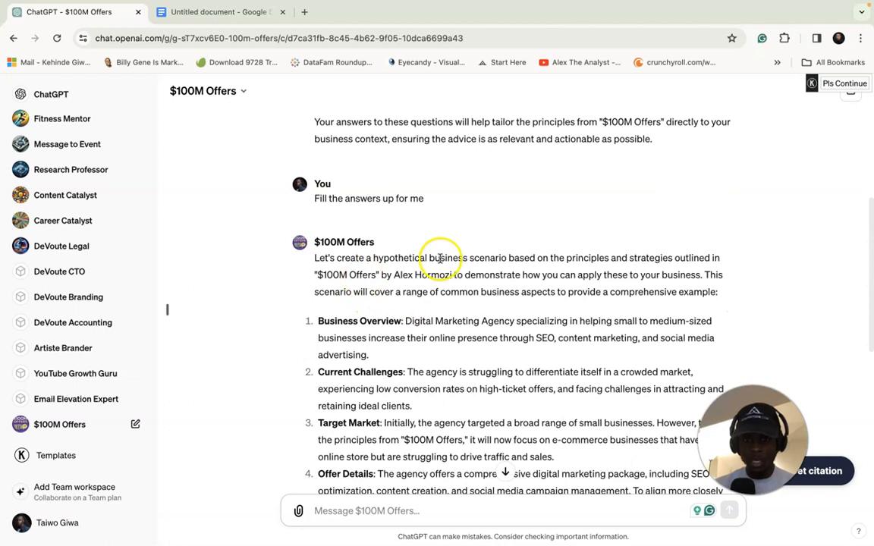
{"action": "scroll", "coordinate": [454, 353], "scroll_direction": "down", "scroll_amount": 1}
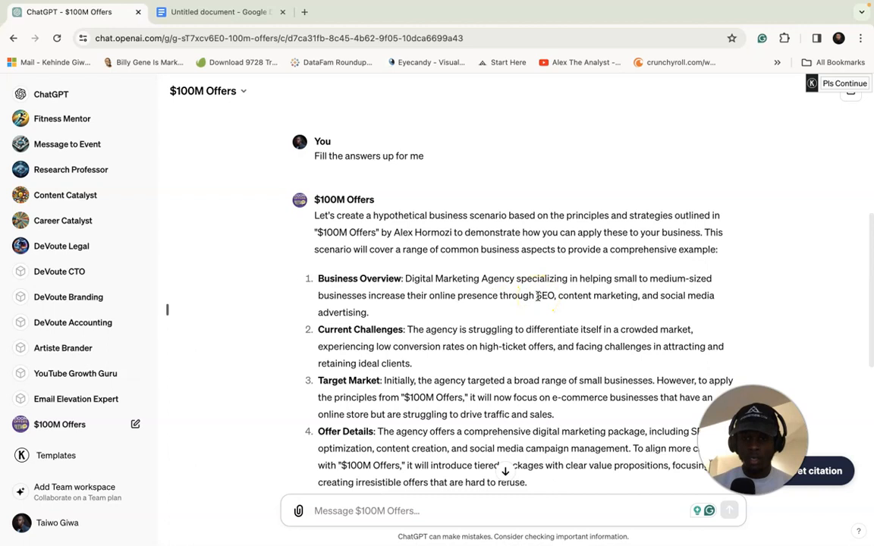
{"action": "scroll", "coordinate": [538, 296], "scroll_direction": "down", "scroll_amount": 1}
{"action": "scroll", "coordinate": [495, 380], "scroll_direction": "down", "scroll_amount": 1}
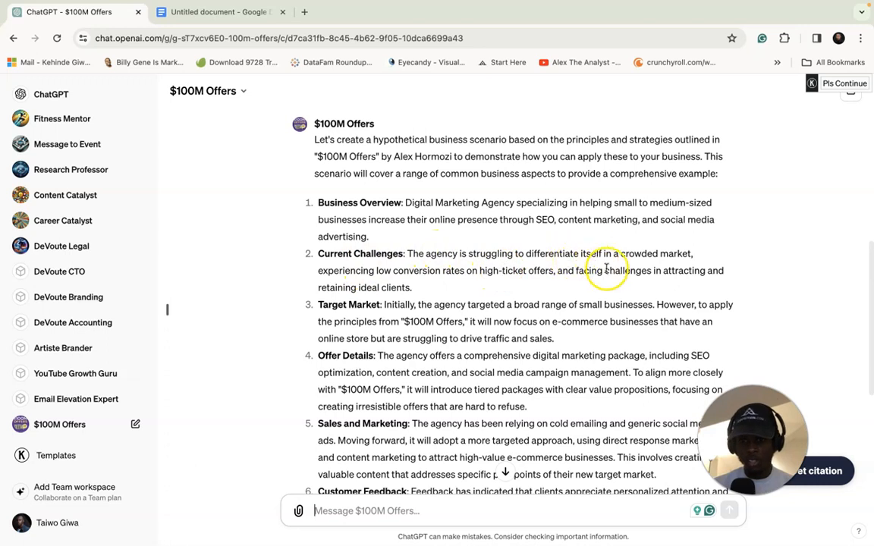
{"action": "scroll", "coordinate": [606, 269], "scroll_direction": "down", "scroll_amount": 1}
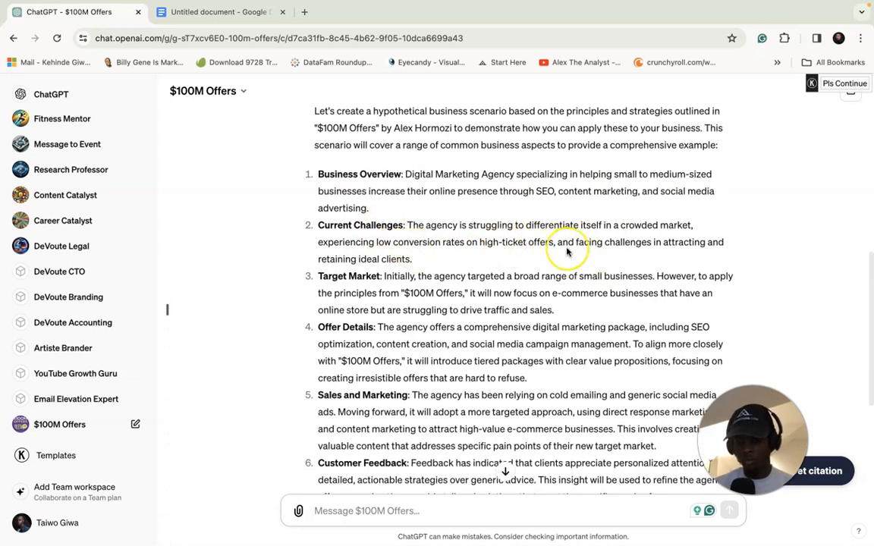
{"action": "scroll", "coordinate": [566, 252], "scroll_direction": "down", "scroll_amount": 1}
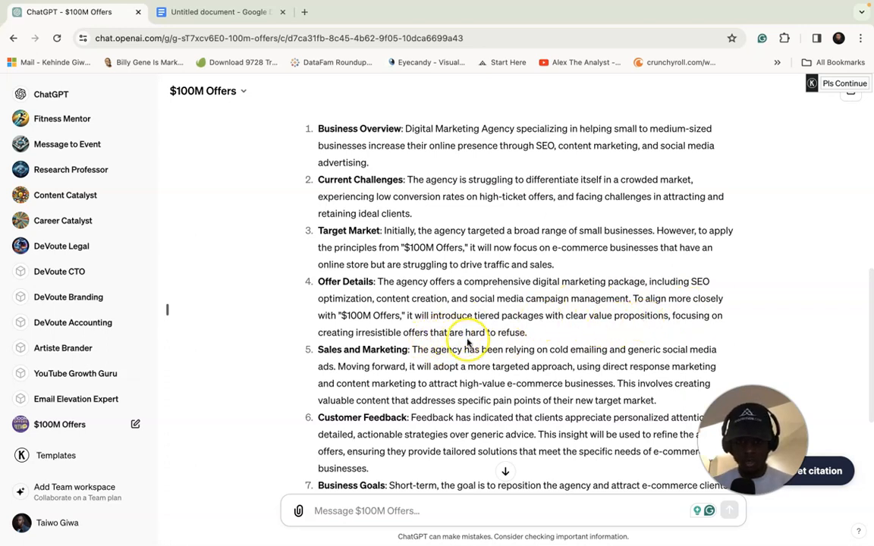
{"action": "scroll", "coordinate": [468, 341], "scroll_direction": "down", "scroll_amount": 1}
{"action": "scroll", "coordinate": [467, 343], "scroll_direction": "down", "scroll_amount": 5}
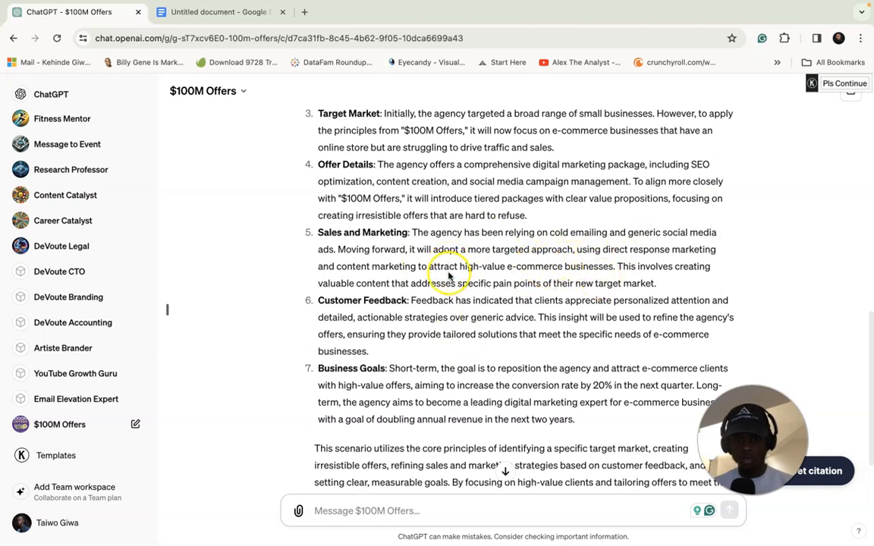
{"action": "scroll", "coordinate": [448, 276], "scroll_direction": "down", "scroll_amount": 1}
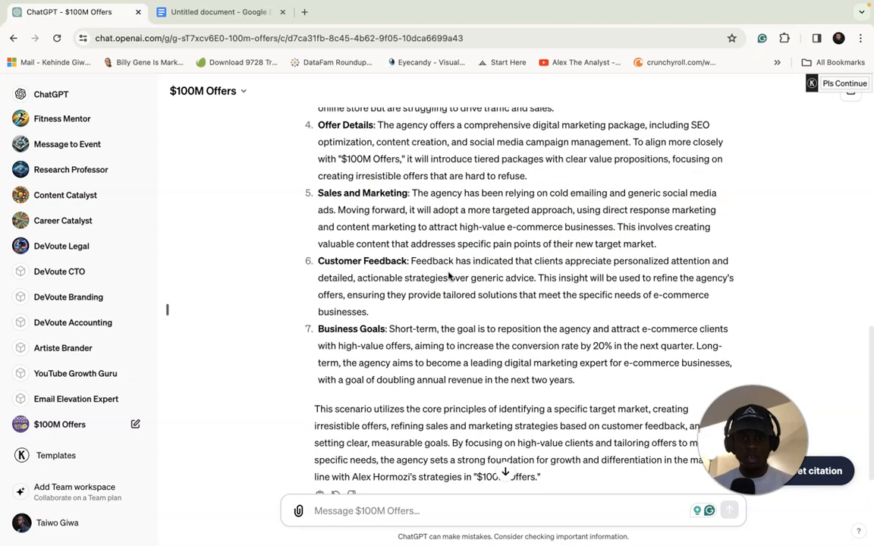
Recheck the filled-in scenario answers against the GPT's original business questions, through to the end of the conversation.
{"action": "scroll", "coordinate": [448, 276], "scroll_direction": "up", "scroll_amount": 3}
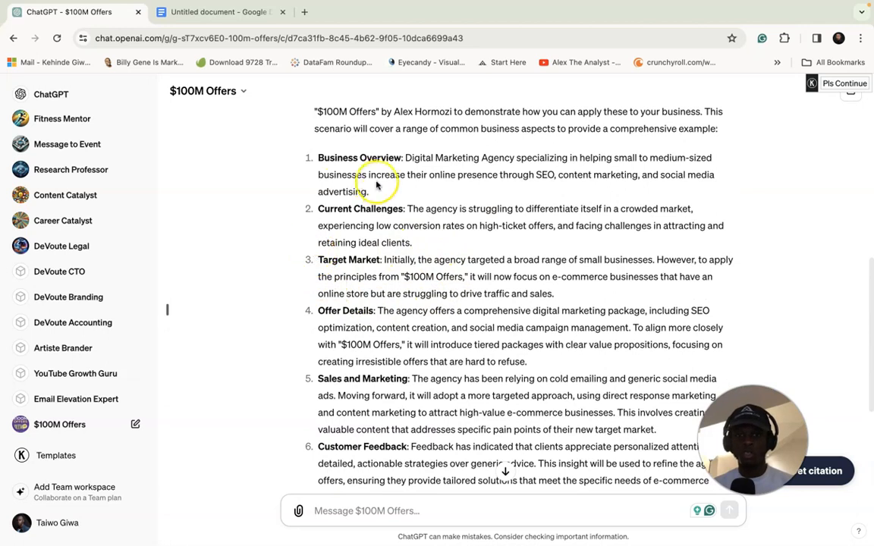
{"action": "scroll", "coordinate": [371, 312], "scroll_direction": "down", "scroll_amount": 1}
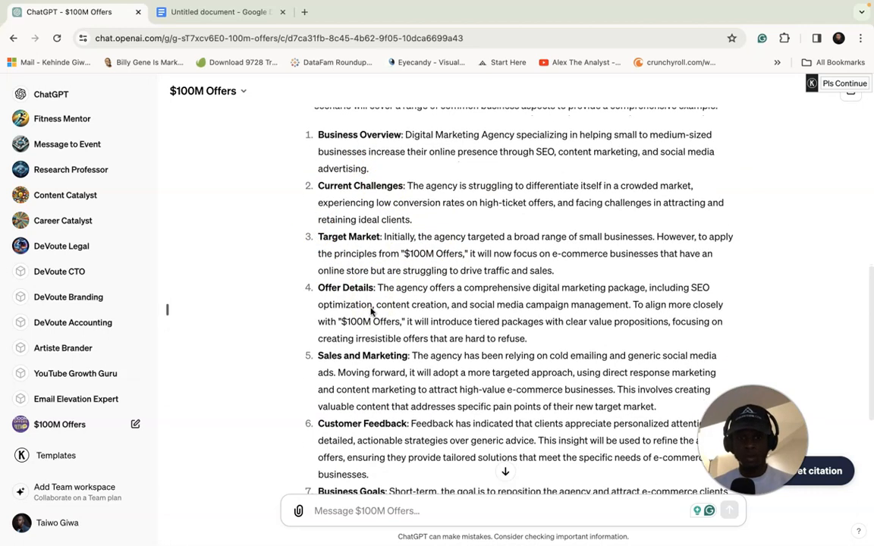
{"action": "scroll", "coordinate": [362, 370], "scroll_direction": "down", "scroll_amount": 1}
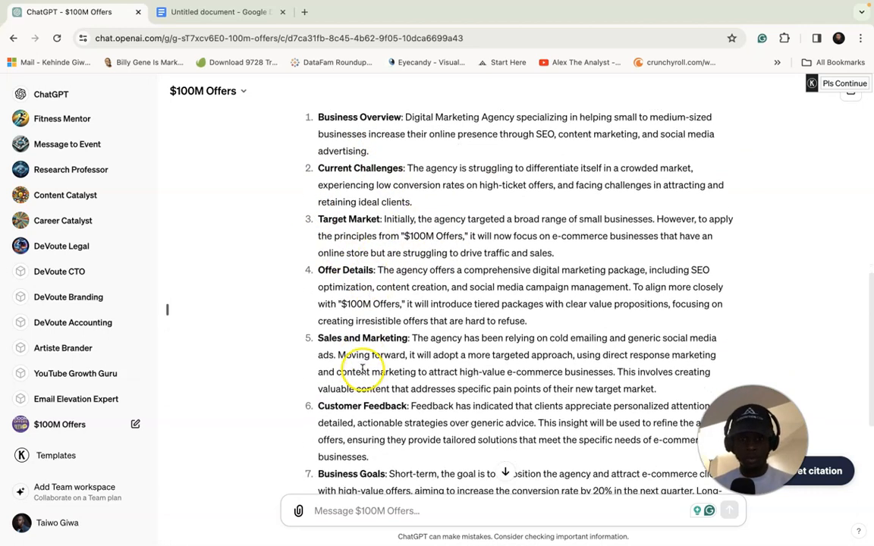
{"action": "scroll", "coordinate": [362, 370], "scroll_direction": "down", "scroll_amount": 1}
{"action": "scroll", "coordinate": [370, 390], "scroll_direction": "down", "scroll_amount": 3}
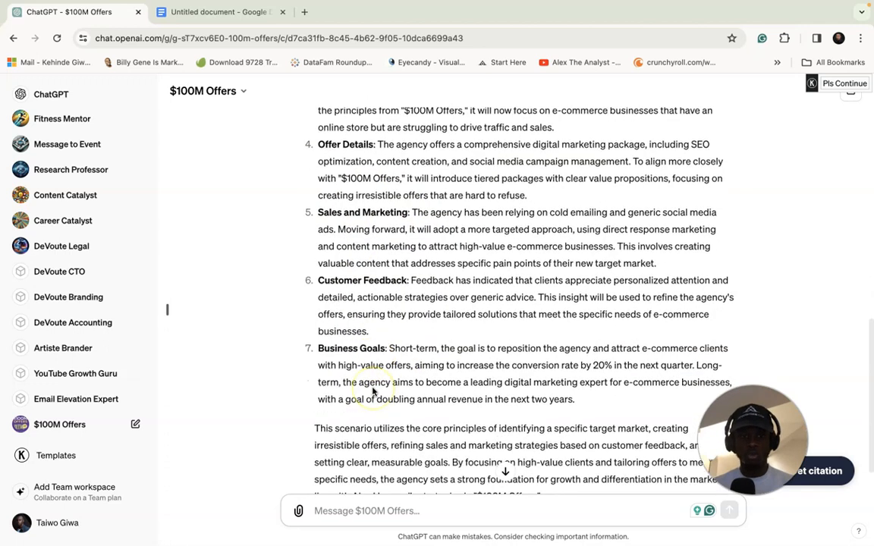
{"action": "scroll", "coordinate": [372, 390], "scroll_direction": "down", "scroll_amount": 1}
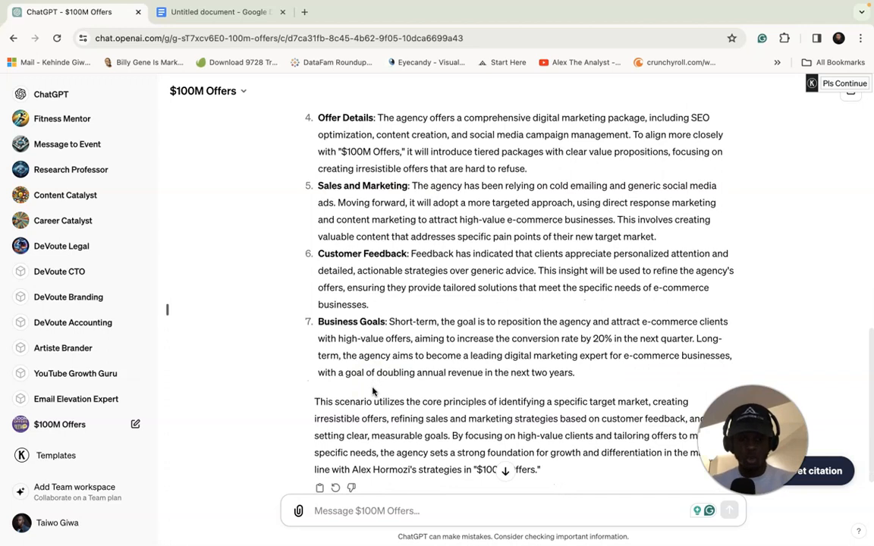
{"action": "scroll", "coordinate": [372, 390], "scroll_direction": "down", "scroll_amount": 1}
{"action": "scroll", "coordinate": [453, 369], "scroll_direction": "up", "scroll_amount": 7}
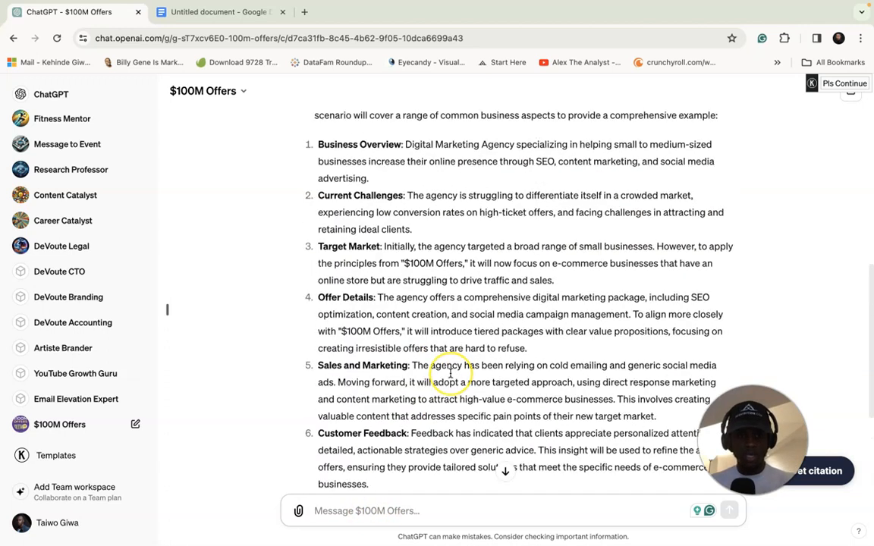
{"action": "scroll", "coordinate": [450, 374], "scroll_direction": "up", "scroll_amount": 1}
{"action": "scroll", "coordinate": [449, 373], "scroll_direction": "up", "scroll_amount": 10}
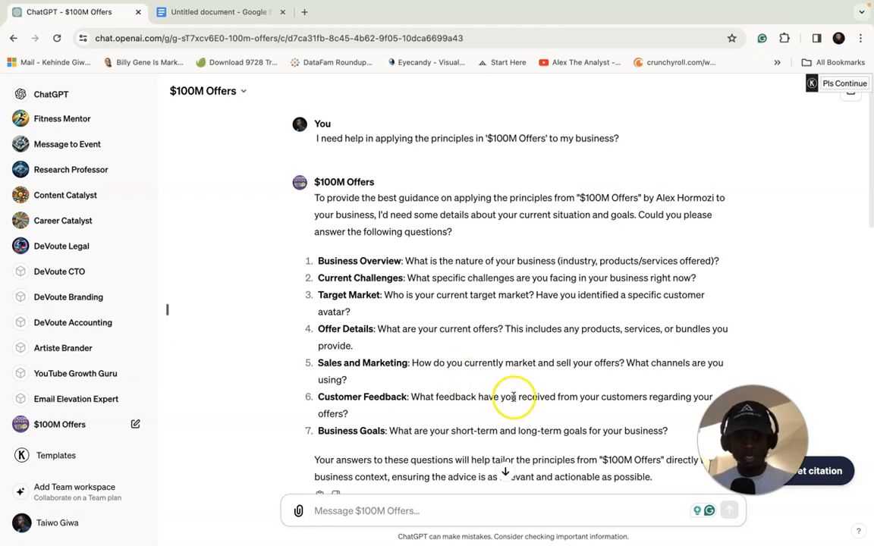
{"action": "scroll", "coordinate": [513, 396], "scroll_direction": "down", "scroll_amount": 5}
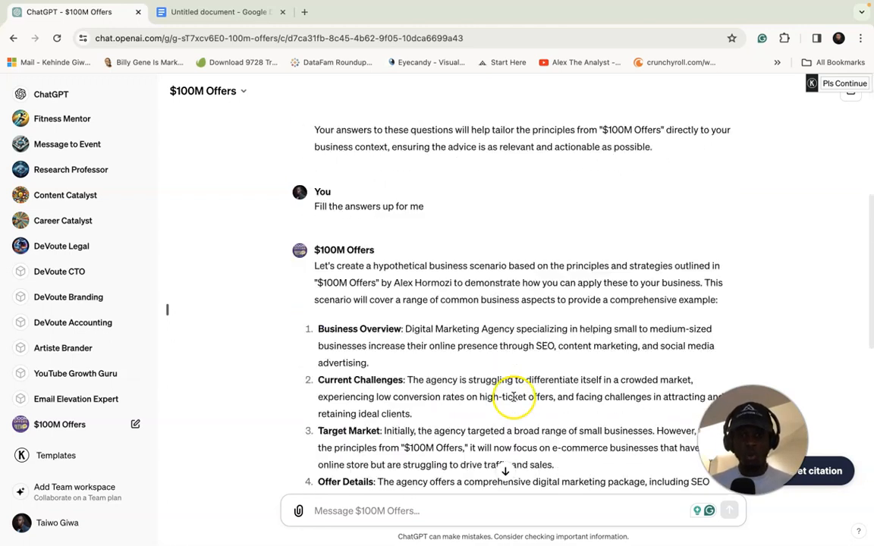
{"action": "scroll", "coordinate": [514, 396], "scroll_direction": "down", "scroll_amount": 3}
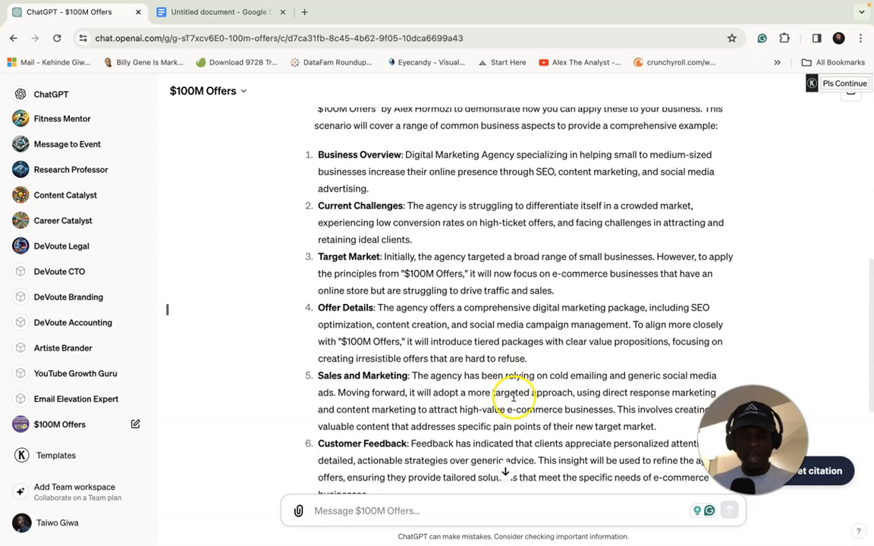
{"action": "scroll", "coordinate": [513, 396], "scroll_direction": "down", "scroll_amount": 6}
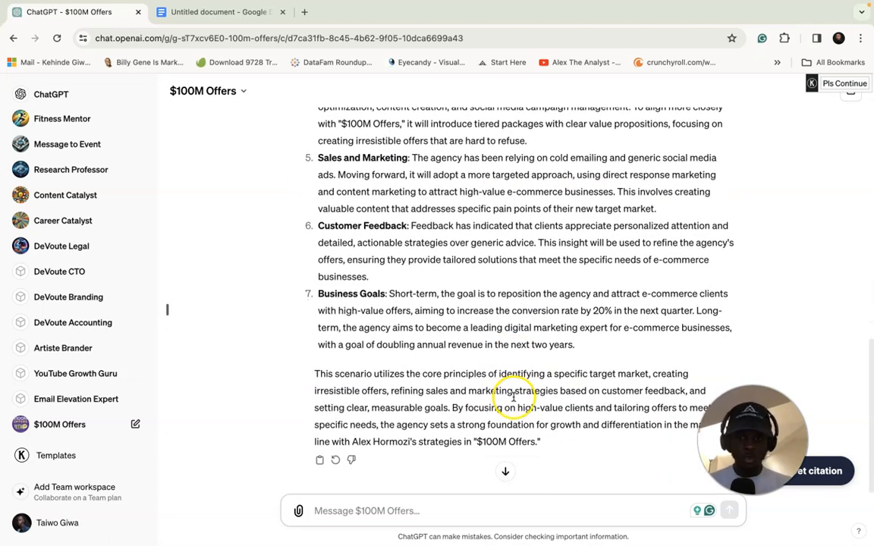